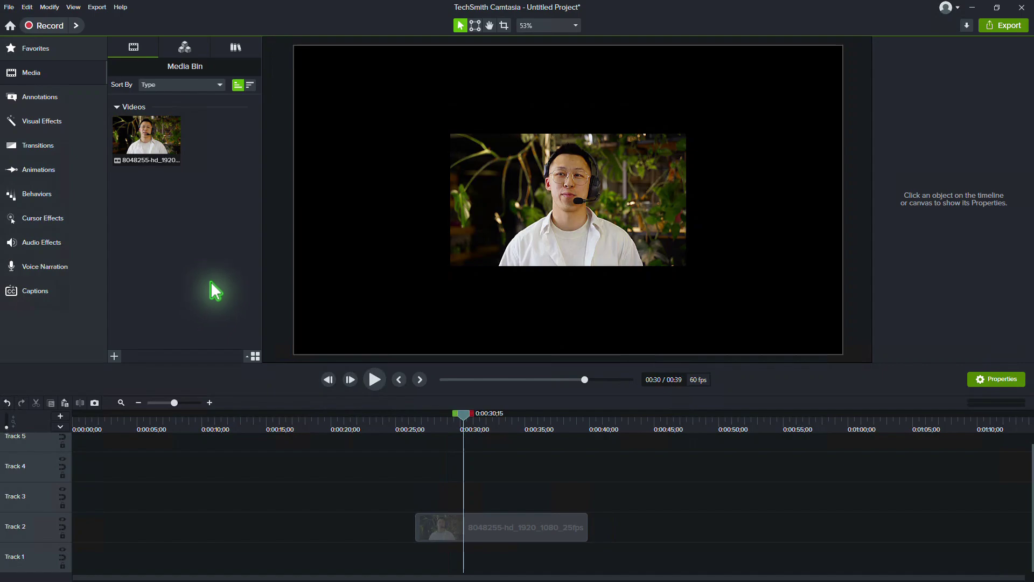
Add a yellow circle from the Shapes annotations onto the video.
left_click(63, 97)
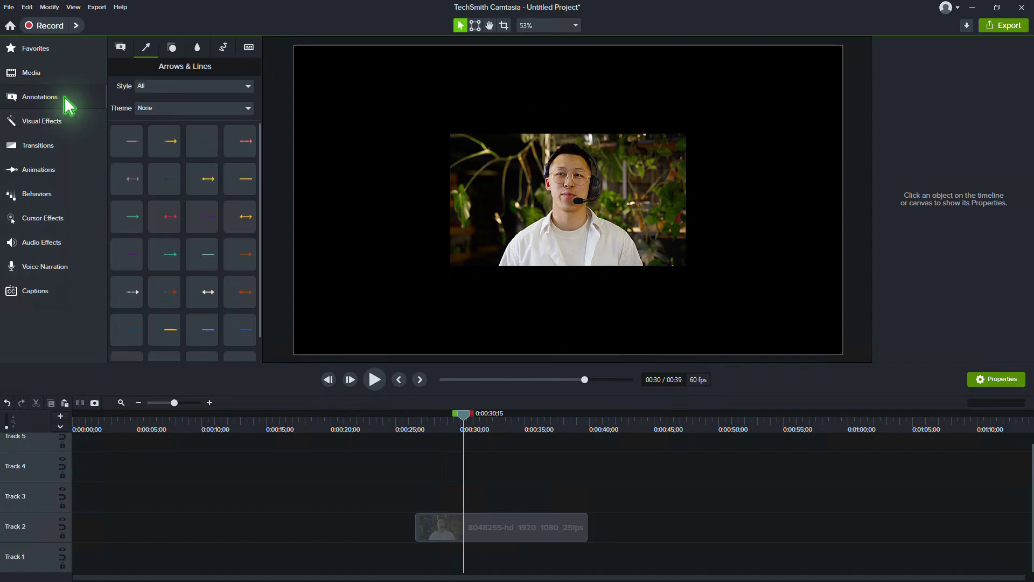
left_click(172, 48)
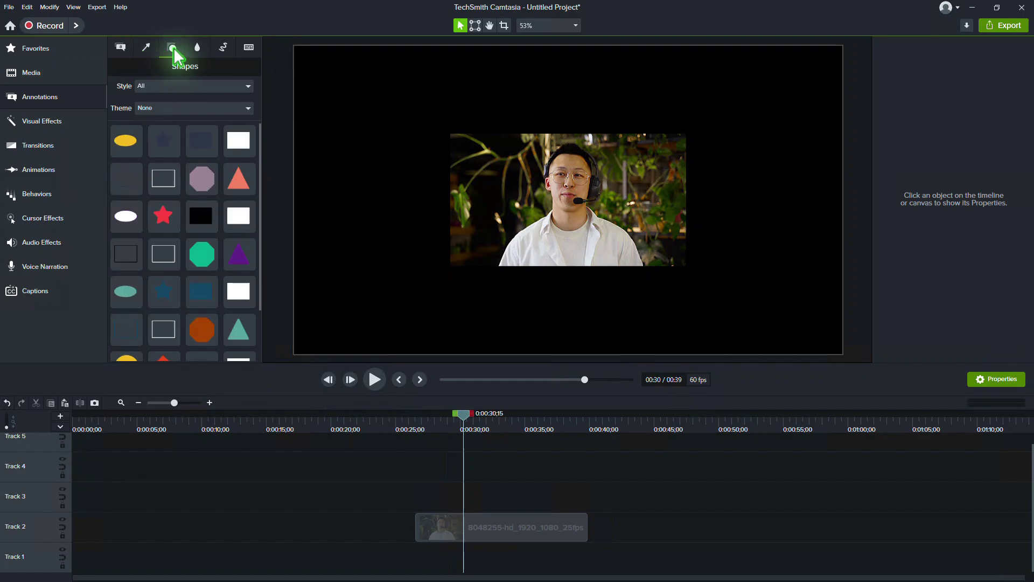
scroll(161, 202, "down", 1)
left_click_drag(162, 201, 149, 266)
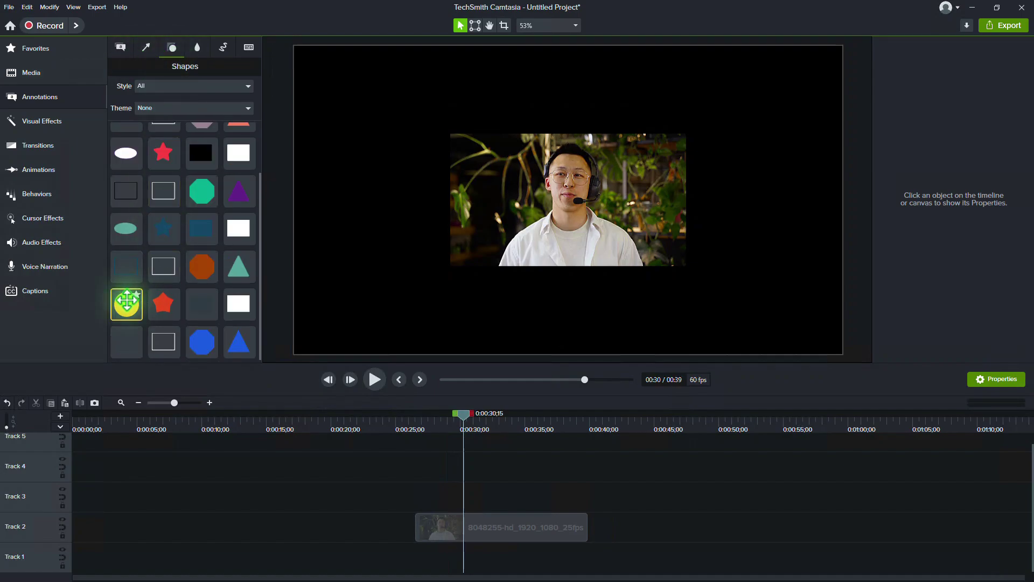
double_click(127, 305)
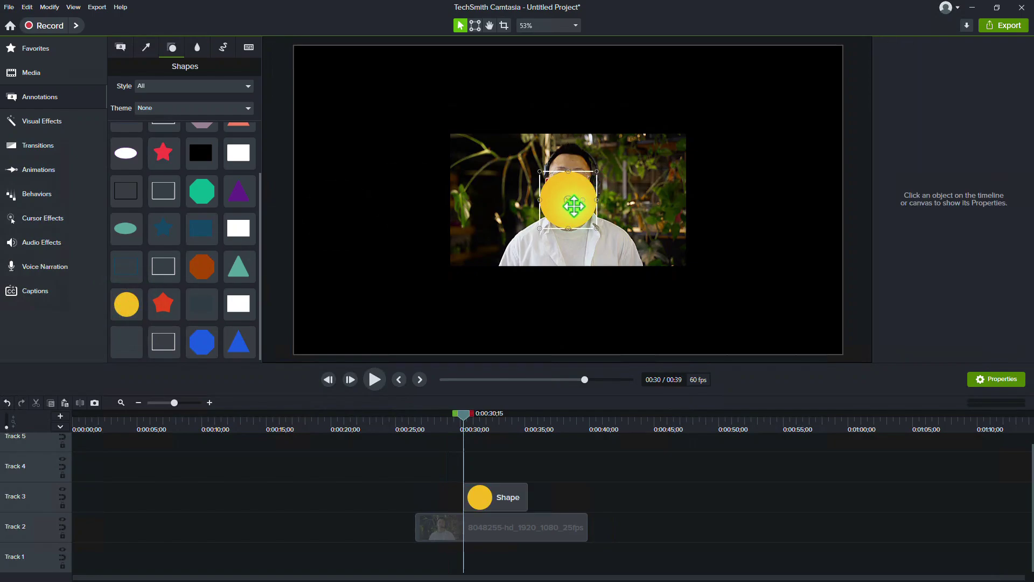
Enlarge the circle to 333 × 333 and move it to X -466.2, Y 66.2.
left_click(568, 195)
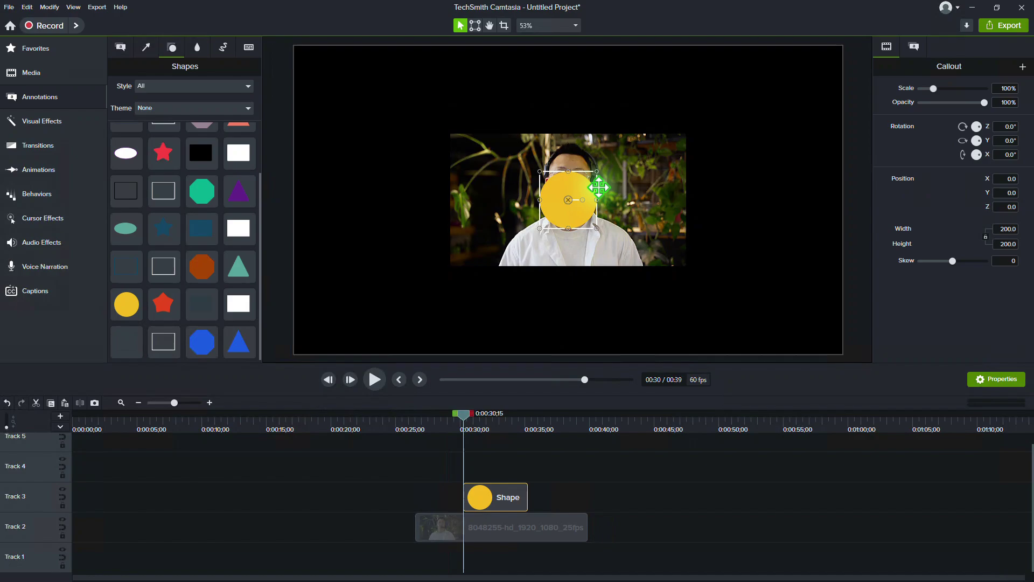
left_click_drag(599, 169, 632, 157)
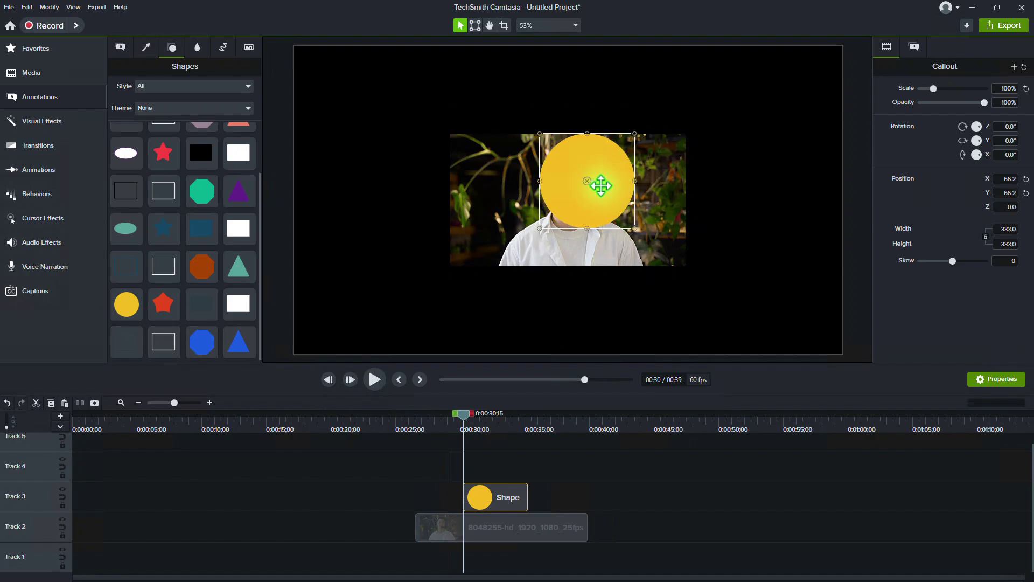
left_click_drag(587, 182, 522, 186)
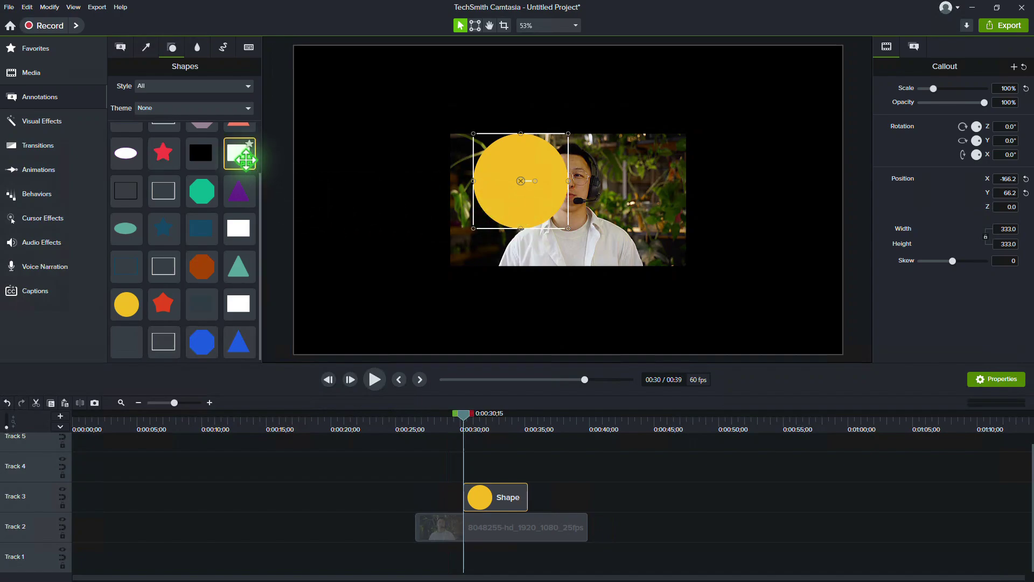
Add a white rectangle snapped to the video's top edge and sized 293 × 333.
double_click(241, 155)
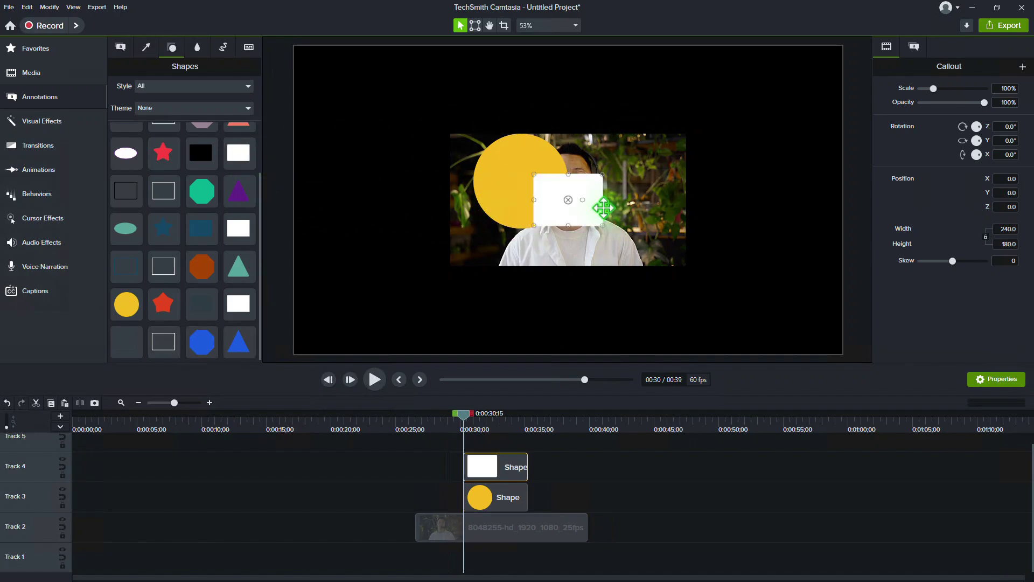
left_click_drag(571, 190, 564, 151)
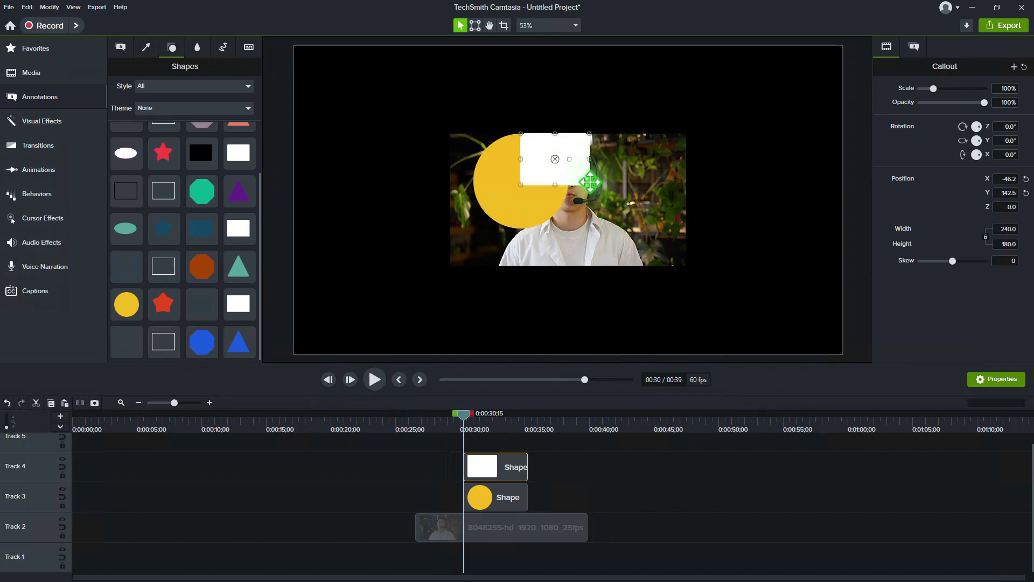
left_click_drag(592, 187, 608, 221)
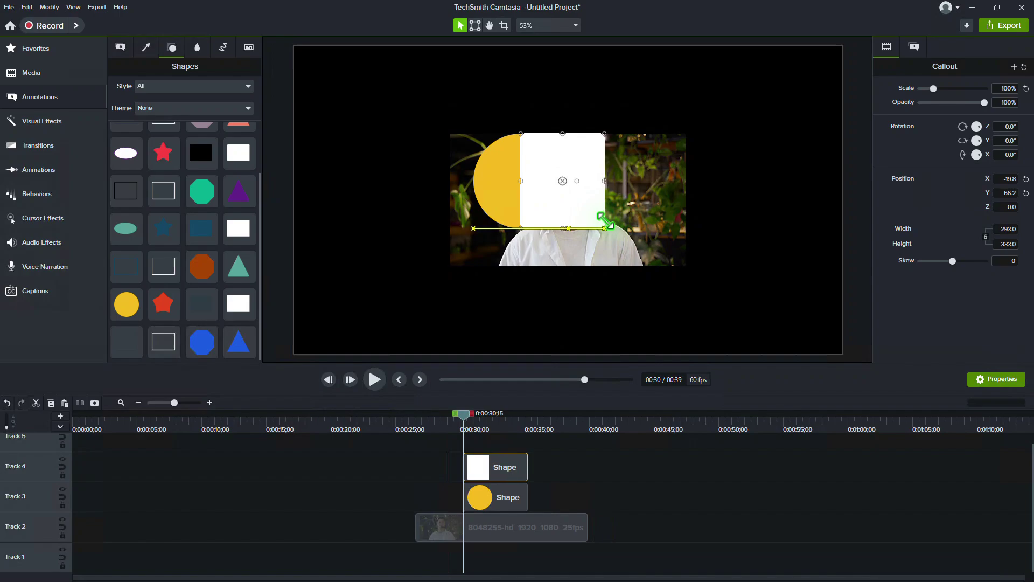
Eyedrop the circle's yellow into the rectangle's fill, then move both shapes over the face.
left_click(914, 48)
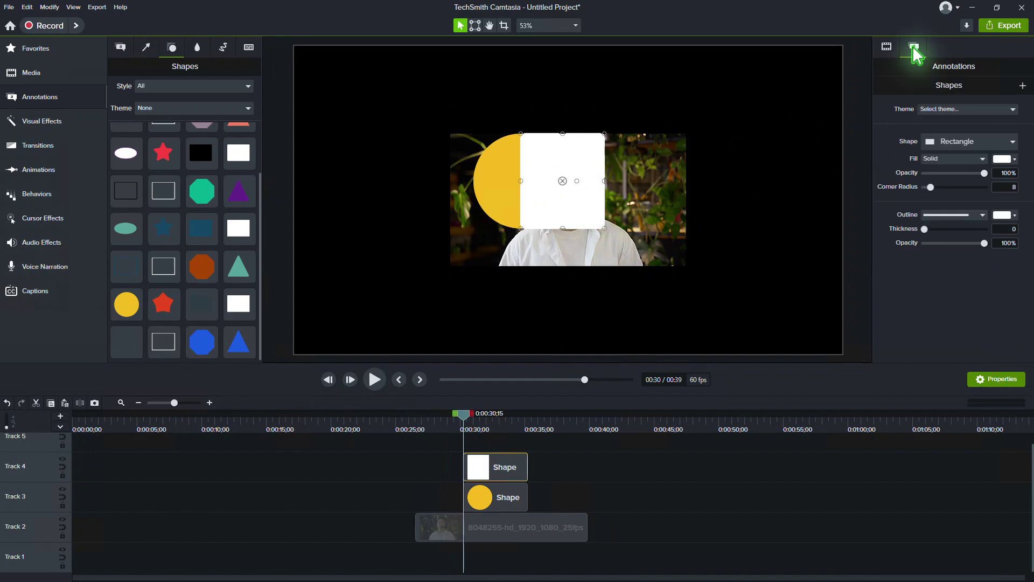
left_click(1015, 159)
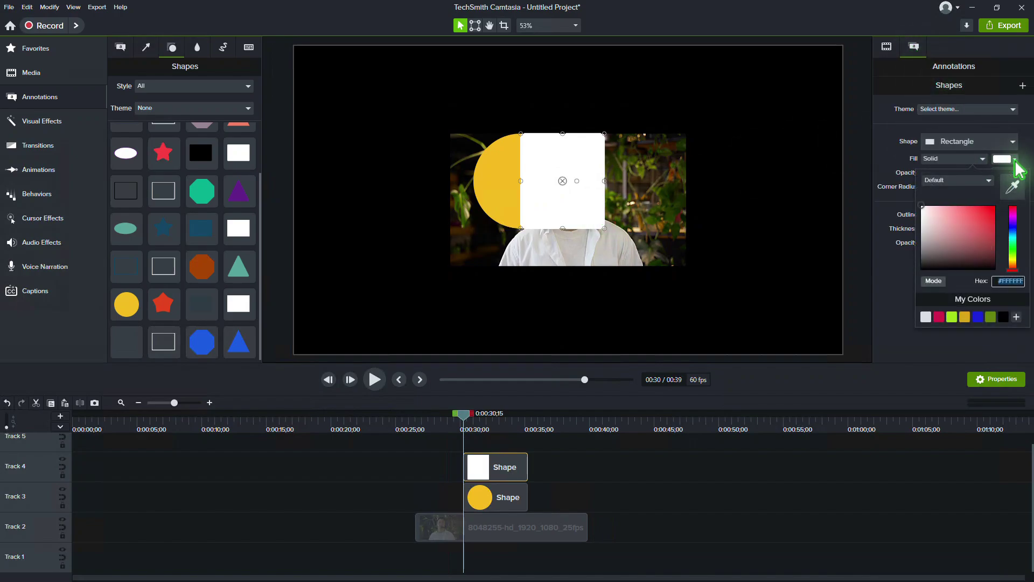
left_click(1012, 186)
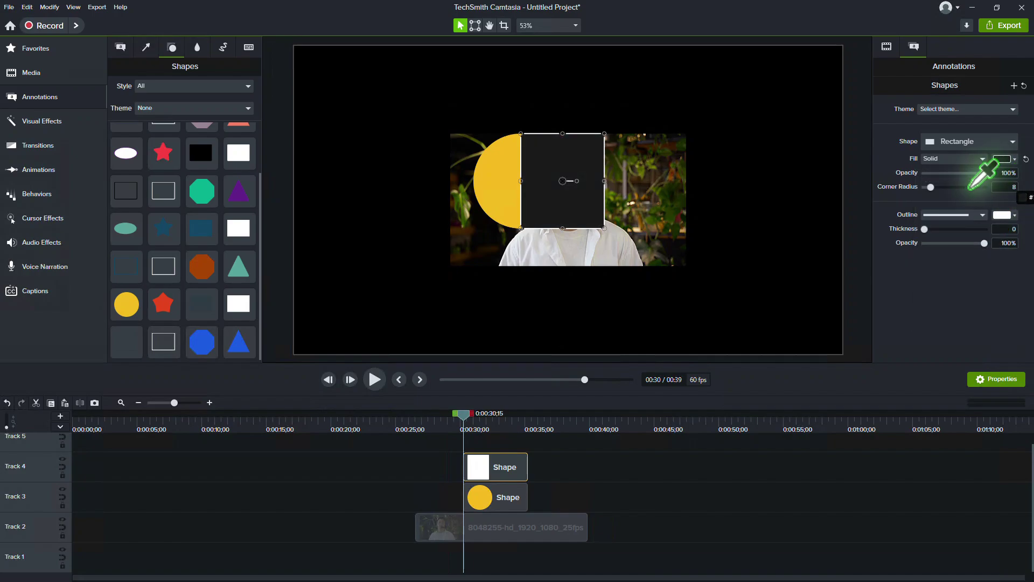
left_click(505, 156)
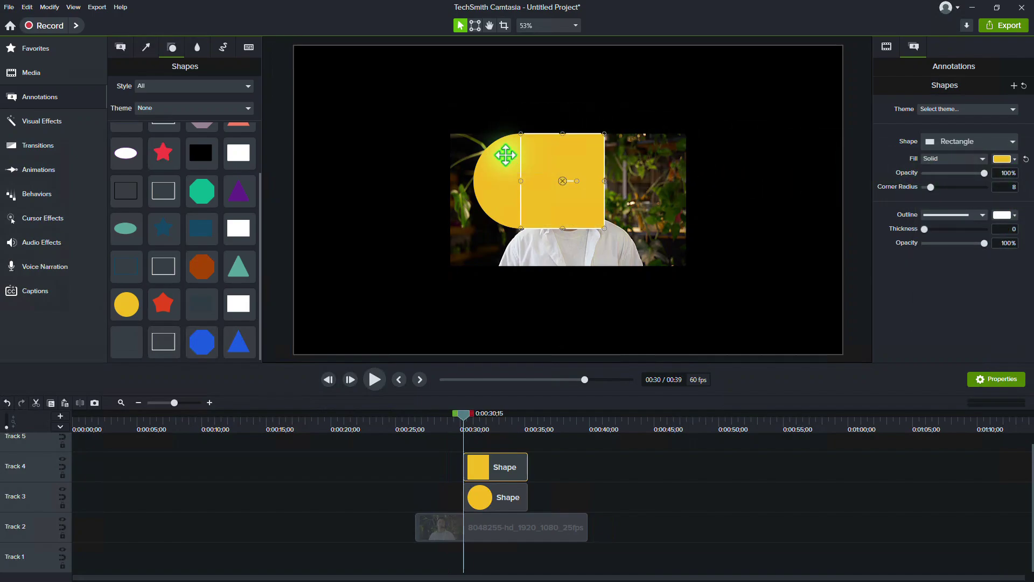
left_click_drag(544, 509, 473, 446)
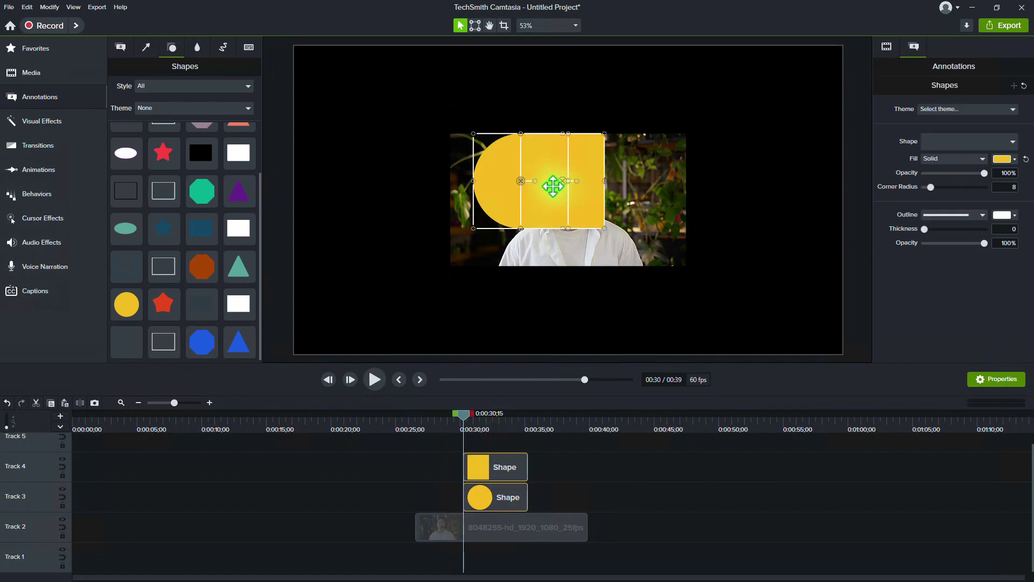
left_click_drag(553, 186, 579, 189)
Match both shape clips to the video clip's start and end, then group them as Group 7.
left_click(563, 483)
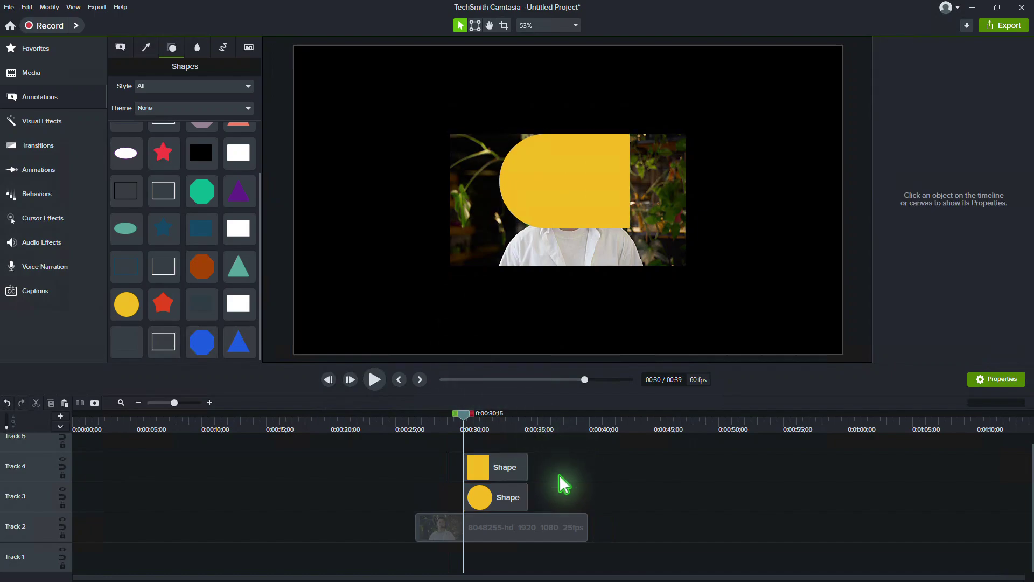
left_click_drag(563, 483, 547, 503)
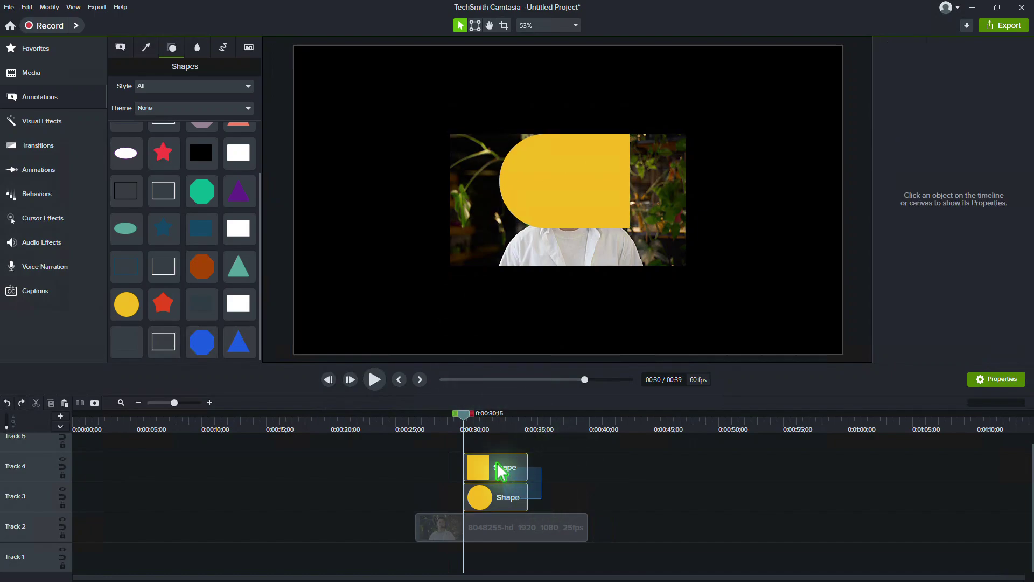
left_click_drag(496, 471, 452, 471)
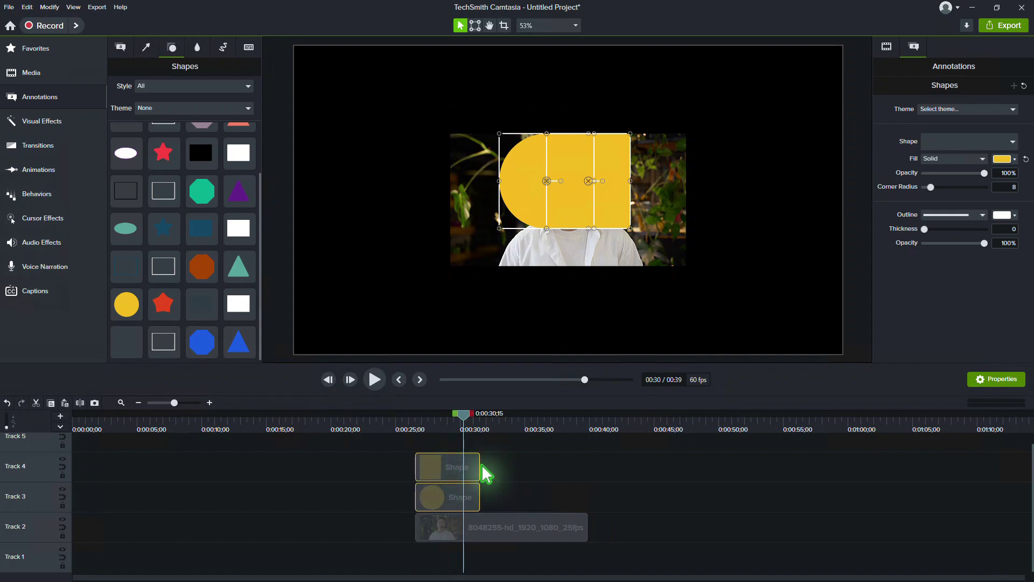
mouse_move(521, 468)
left_mouse_down()
mouse_move(587, 471)
mouse_move(542, 485)
mouse_move(508, 473)
left_mouse_up()
left_click(614, 498)
right_click(505, 467)
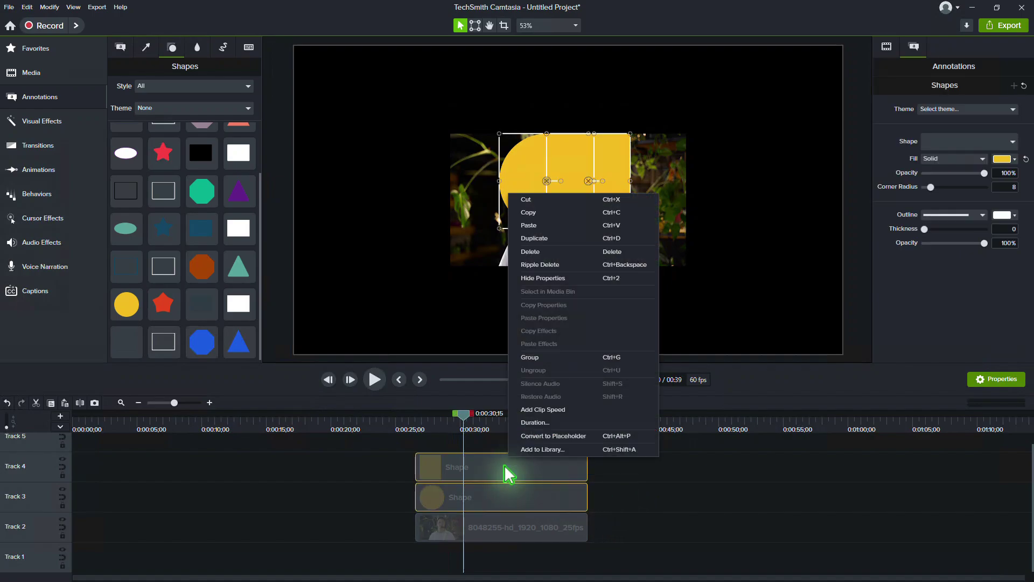
left_click(545, 359)
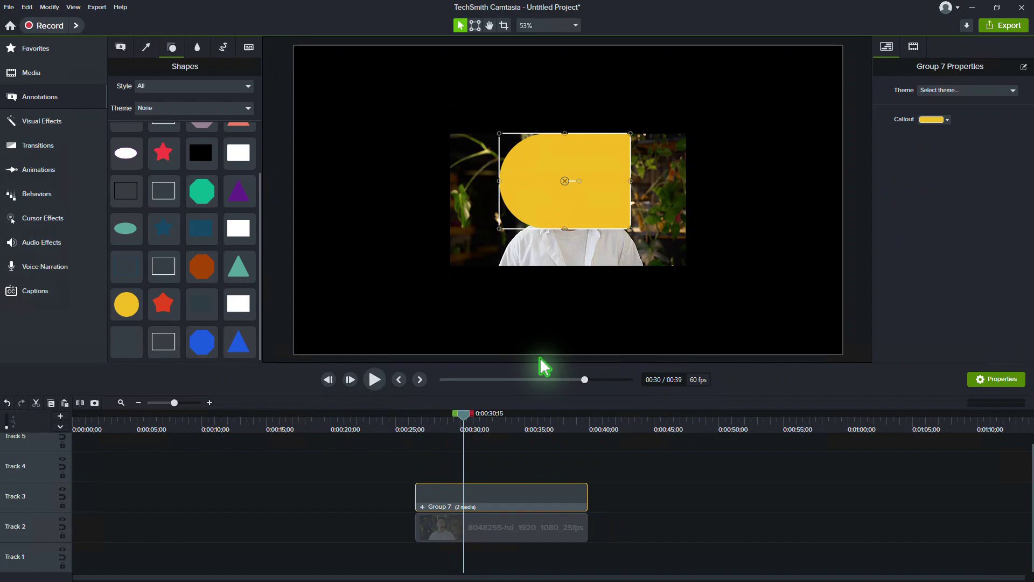
Duplicate Group 7 and place the copy in the canvas's top-left corner.
right_click(505, 500)
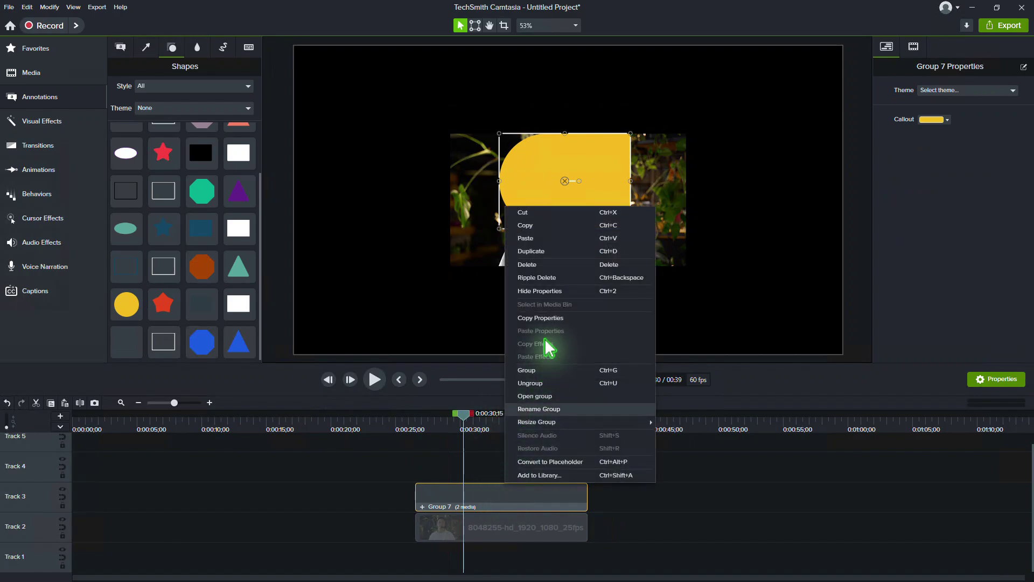
left_click(546, 251)
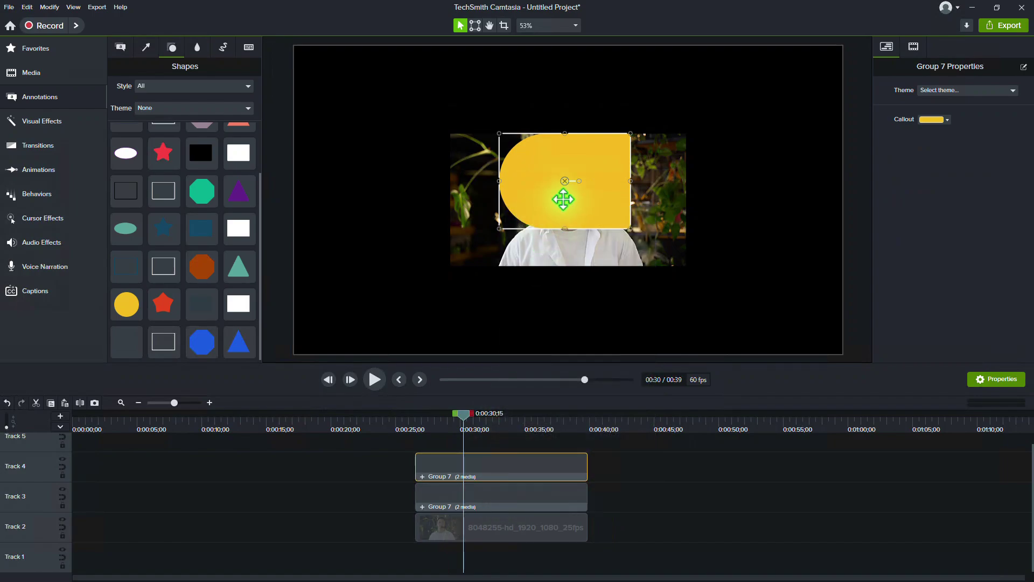
left_click_drag(564, 182, 385, 112)
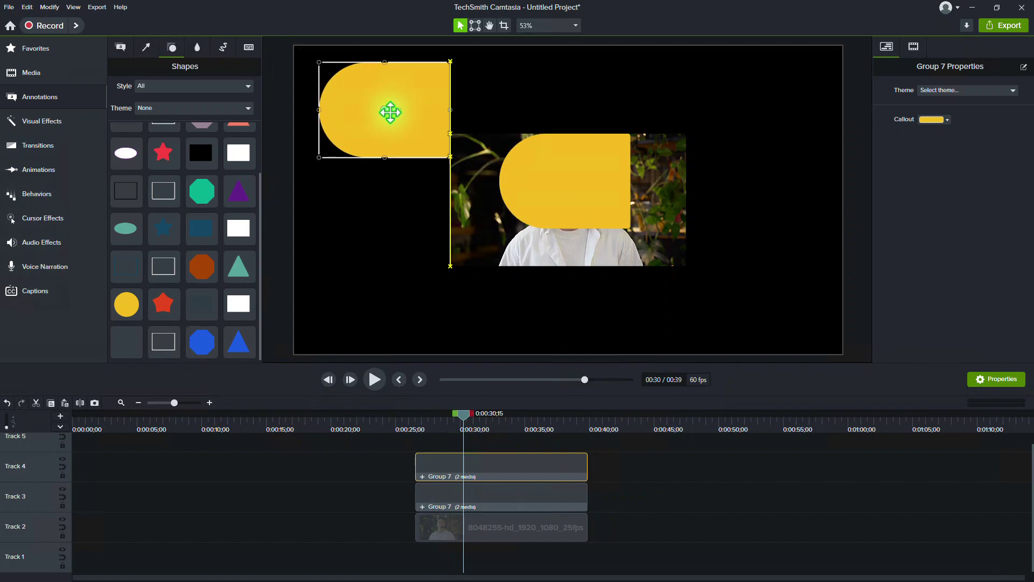
left_click(503, 503)
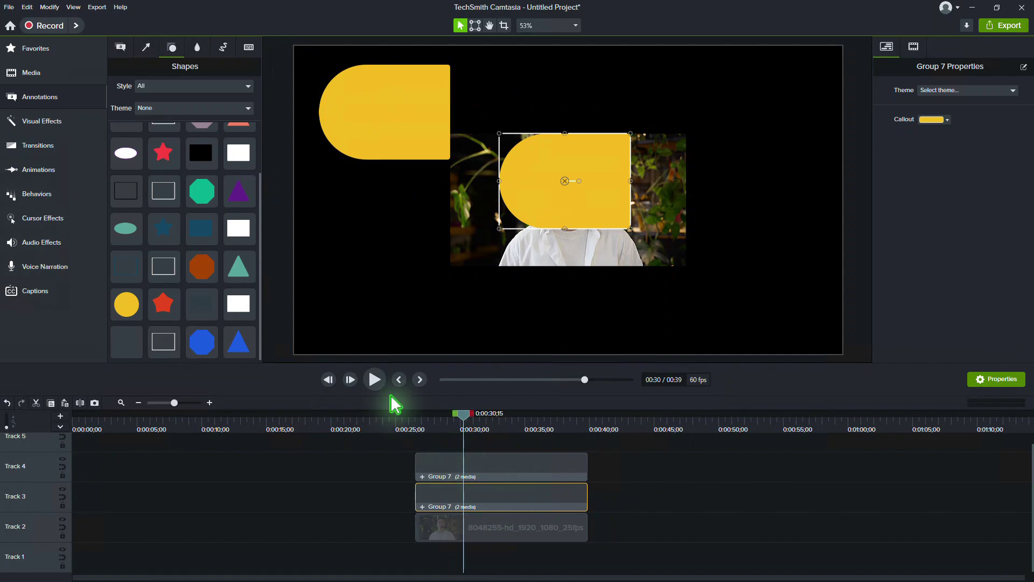
Apply the Media Matte effect to Group 7 on Track 3 and preview the tab-masked video.
left_click(63, 123)
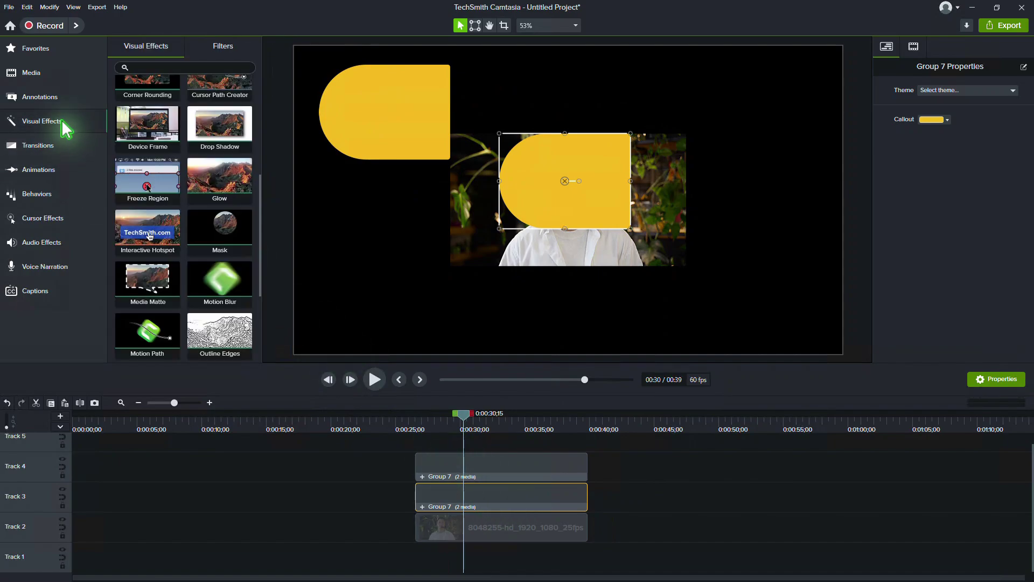
left_click_drag(145, 293, 507, 496)
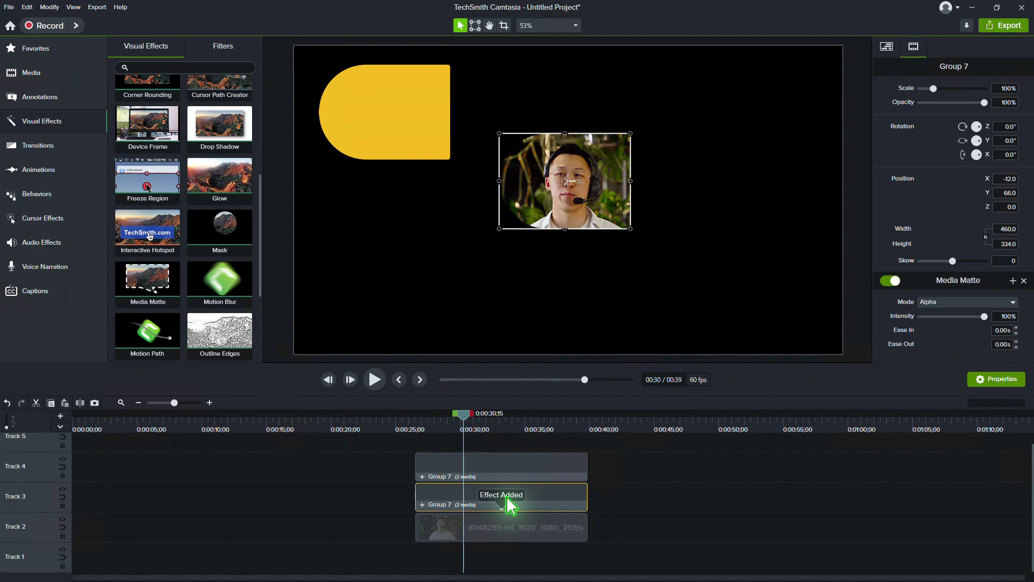
left_click(595, 245)
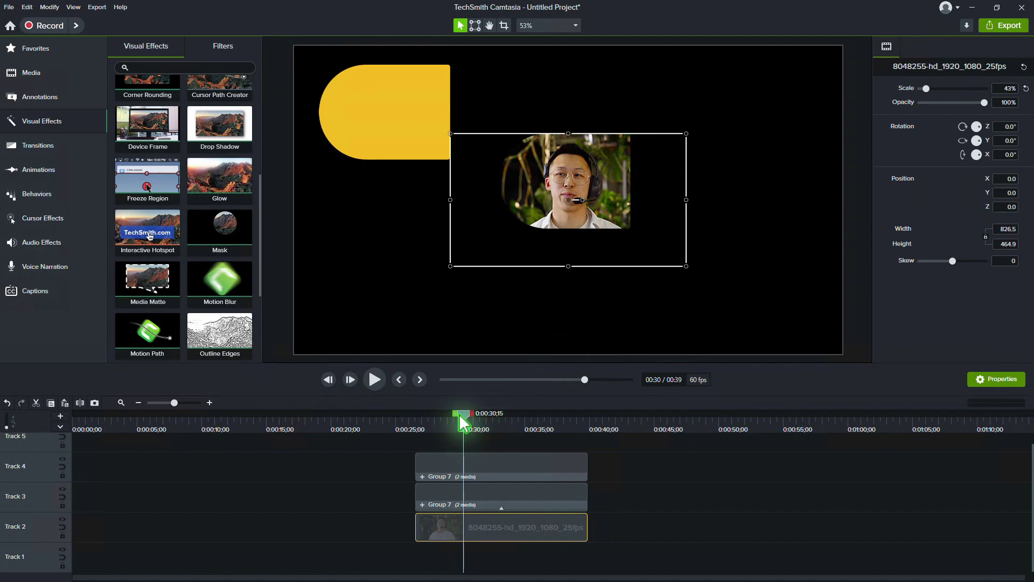
left_click_drag(448, 417, 488, 430)
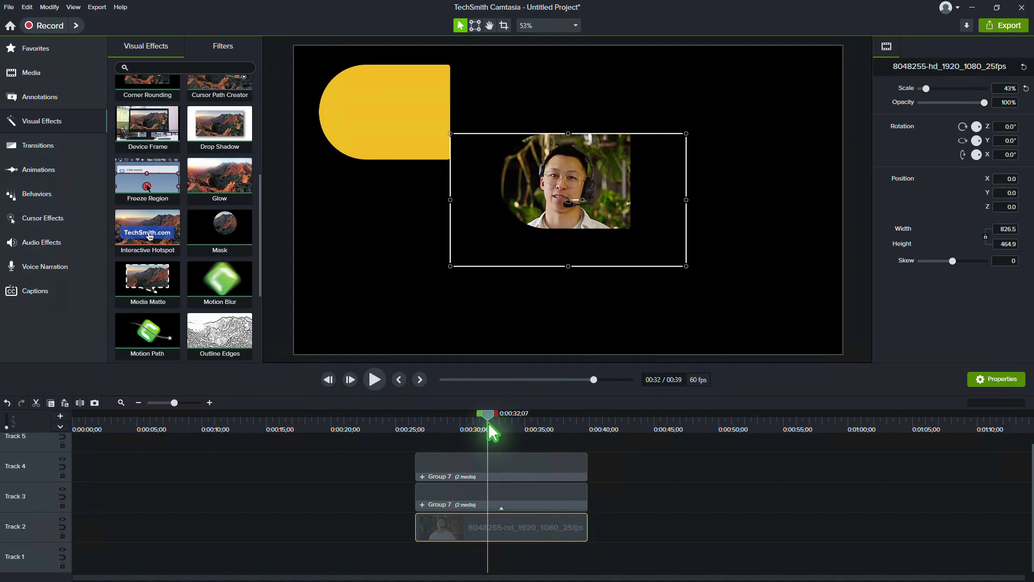
Group the matted Group 7 with the talking-head video clip into Group 8.
left_click(606, 493)
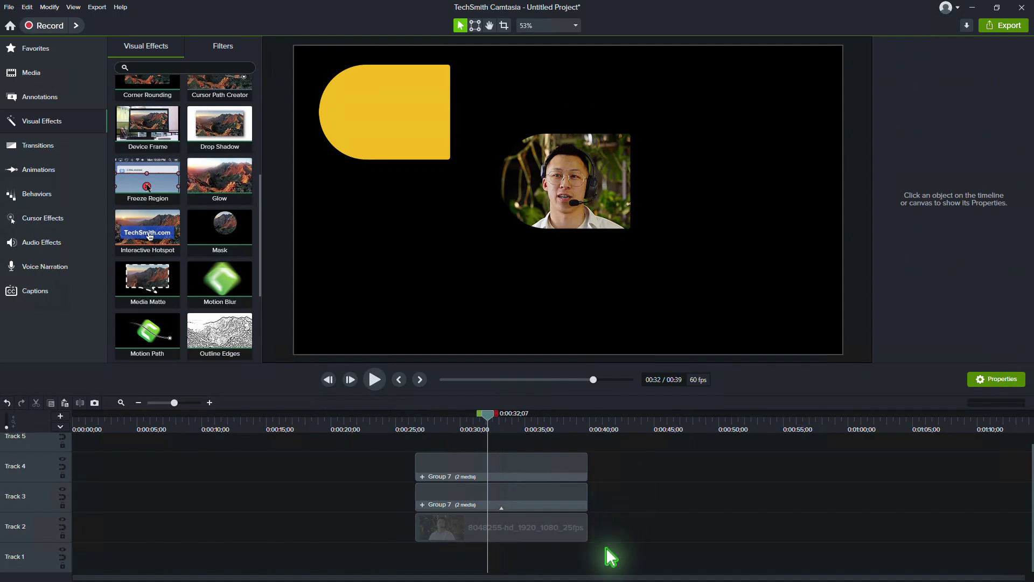
left_click_drag(605, 547, 521, 500)
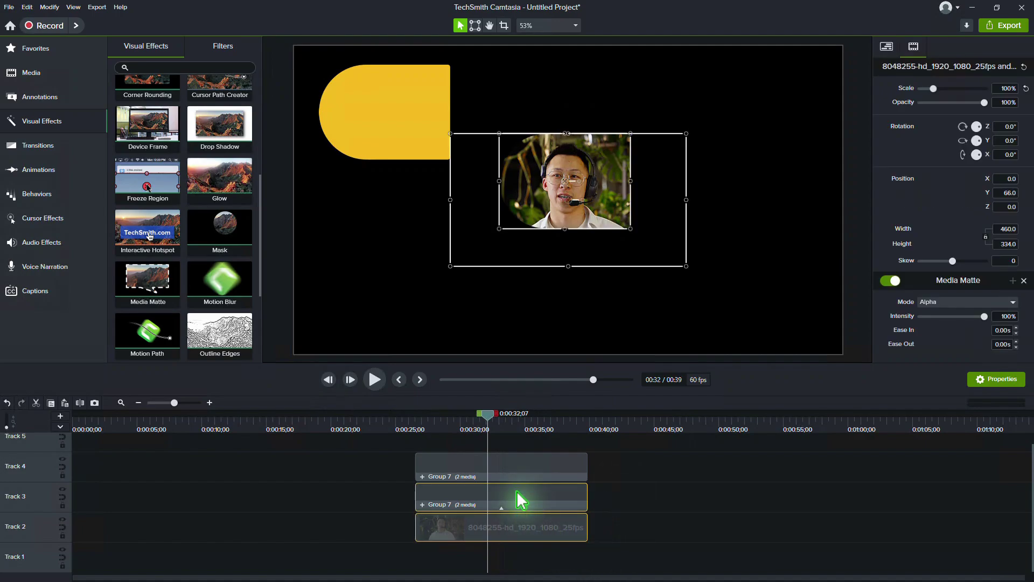
right_click(521, 499)
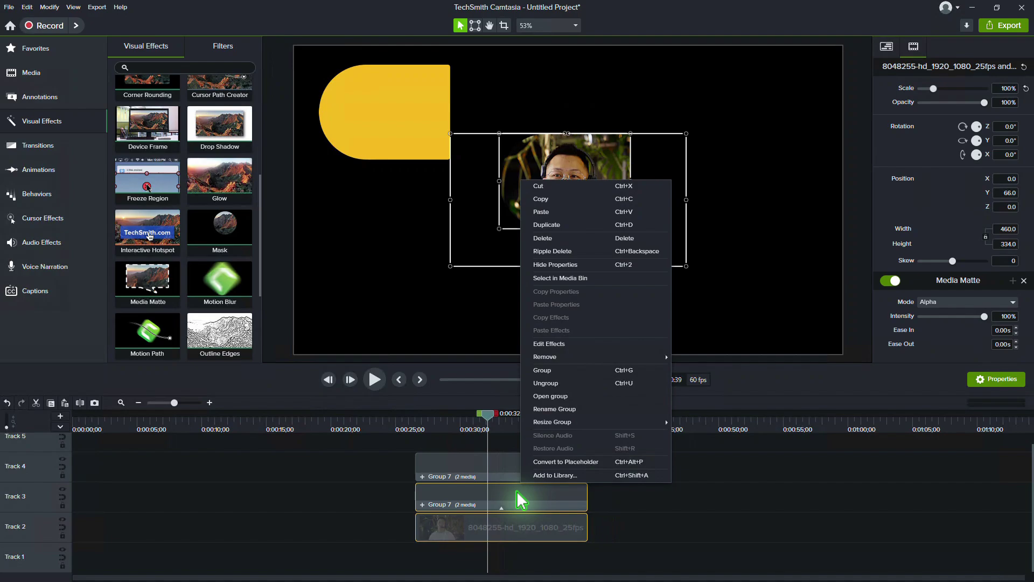
left_click(575, 372)
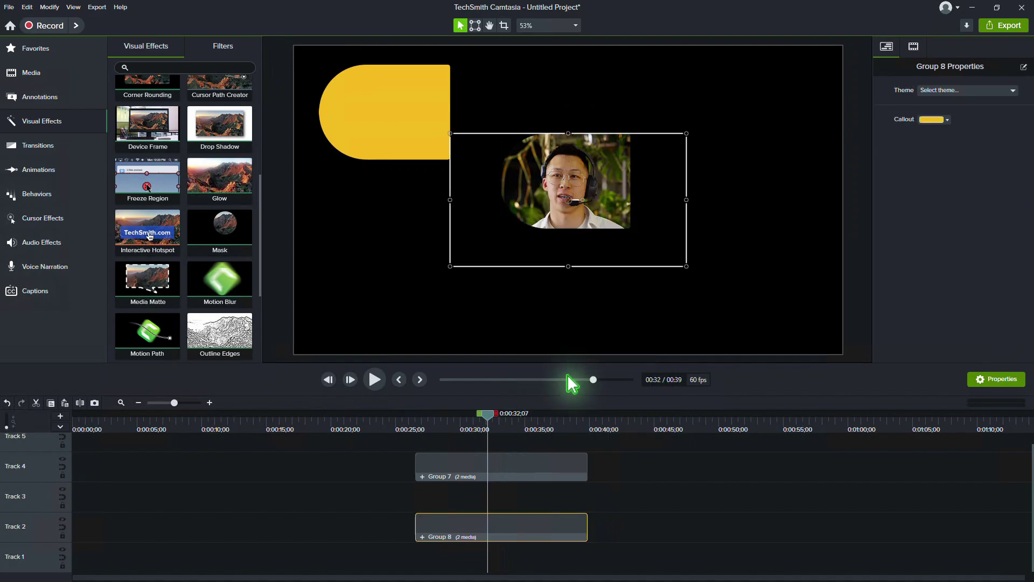
Put the yellow tab copy on Track 1 behind the masked video and scale it to 112.7%.
left_click(518, 464)
left_click_drag(517, 463, 512, 563)
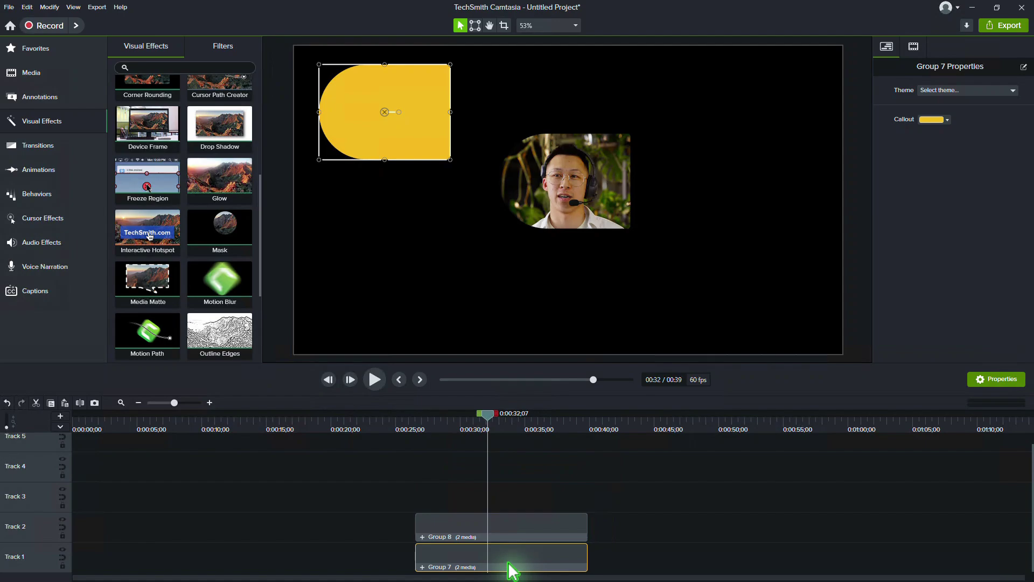
left_click_drag(385, 112, 564, 178)
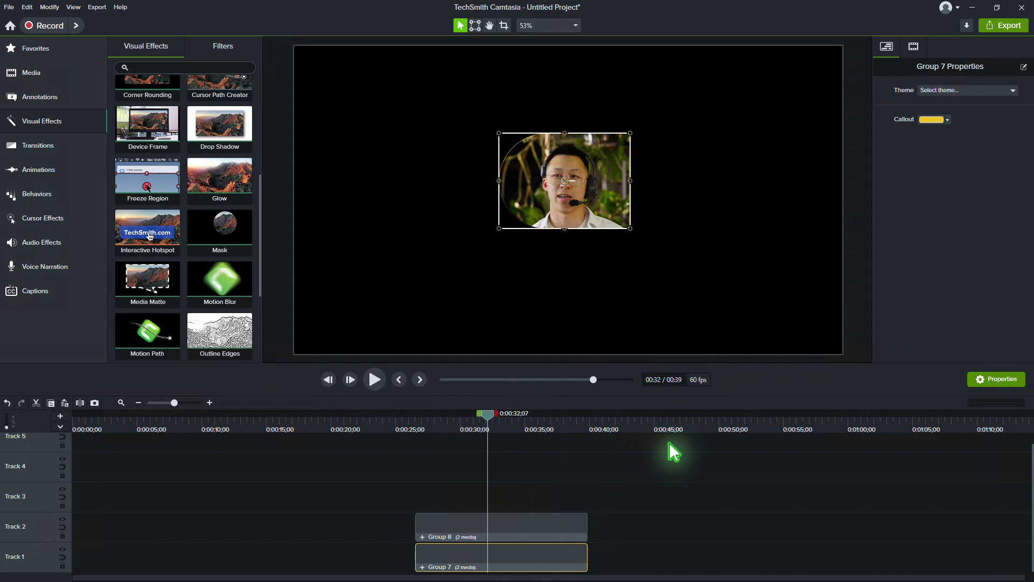
left_click(914, 46)
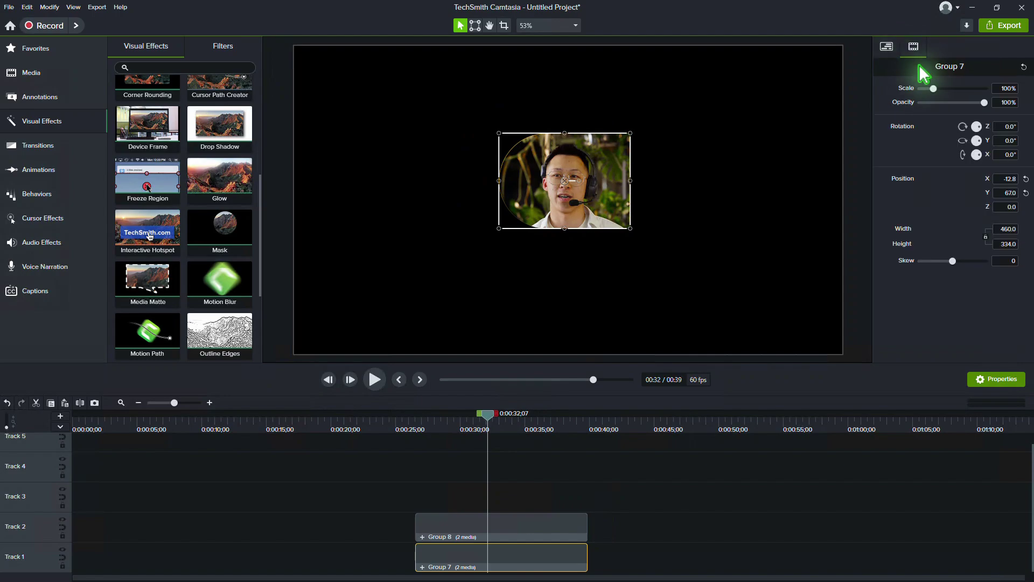
left_click_drag(935, 93, 937, 95)
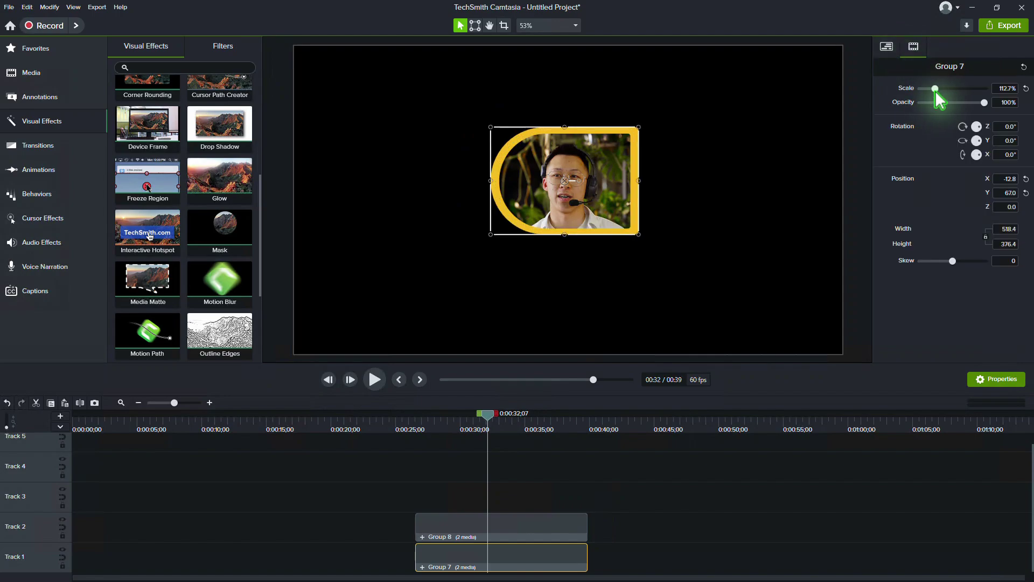
Recolour the Group 7 border lime green from My Colors and scrub the preview to check it.
left_click(758, 244)
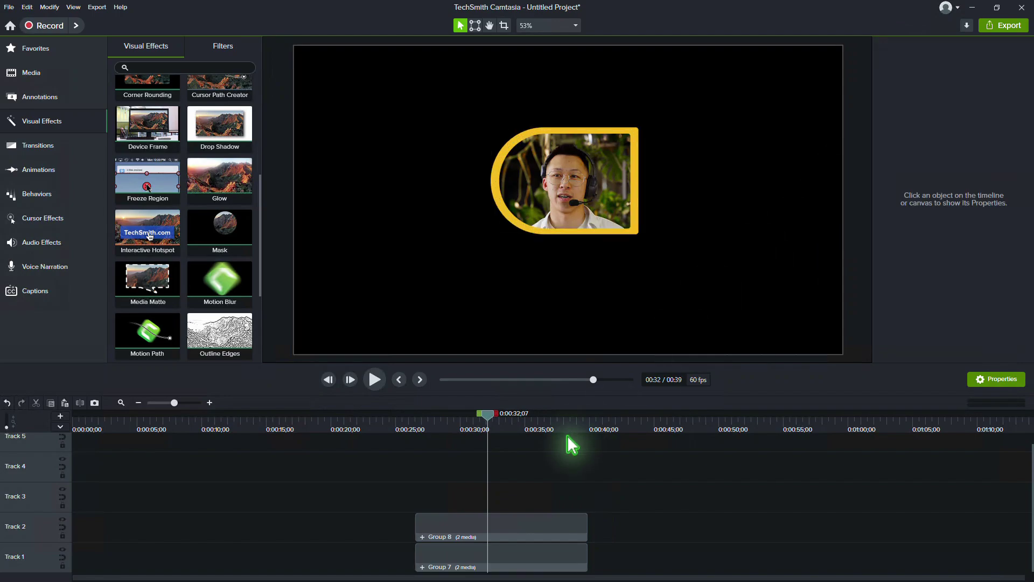
mouse_move(496, 423)
left_mouse_down()
mouse_move(415, 426)
mouse_move(496, 427)
mouse_move(484, 426)
left_mouse_up()
left_click(501, 556)
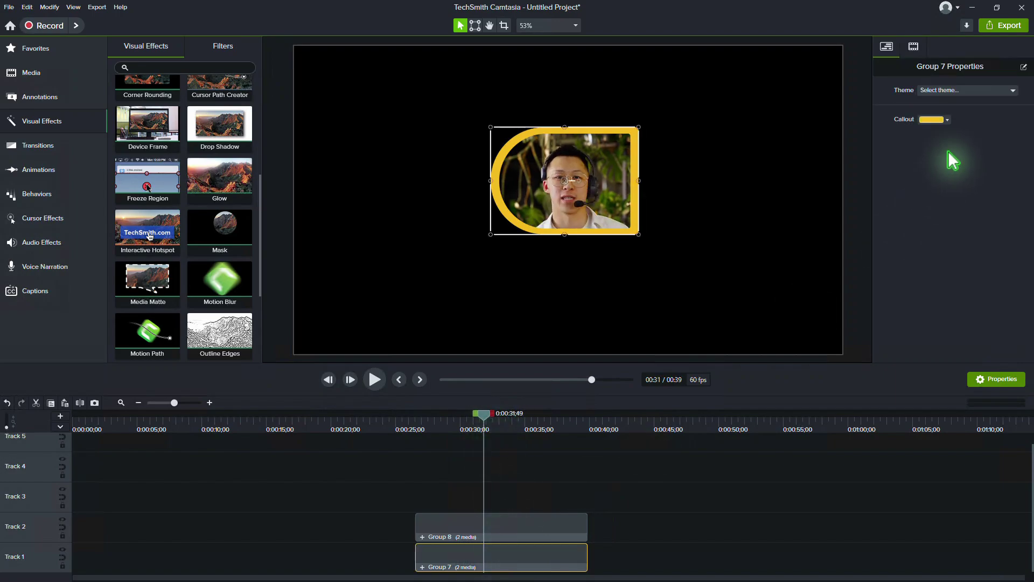
left_click(947, 119)
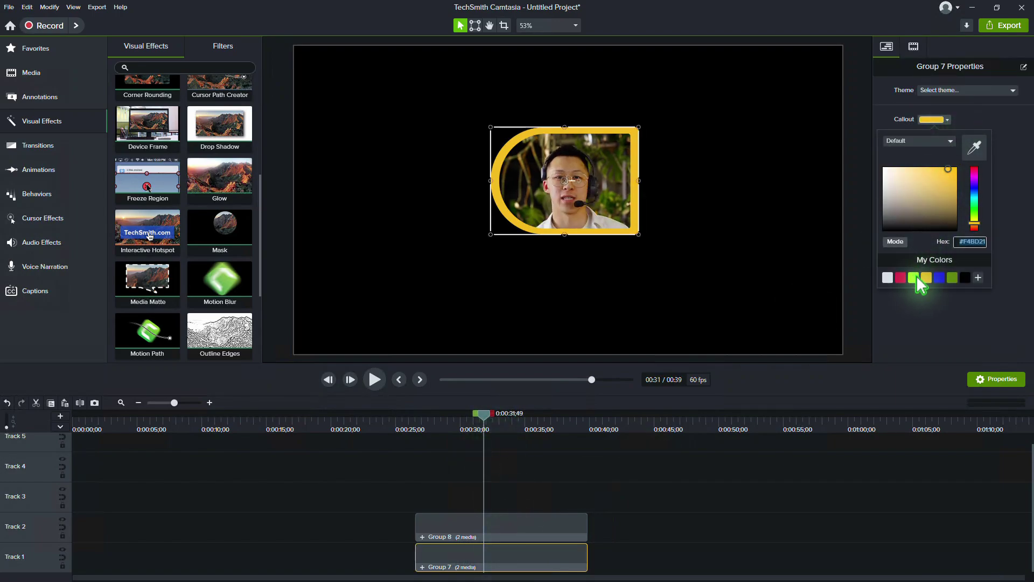
left_click(916, 279)
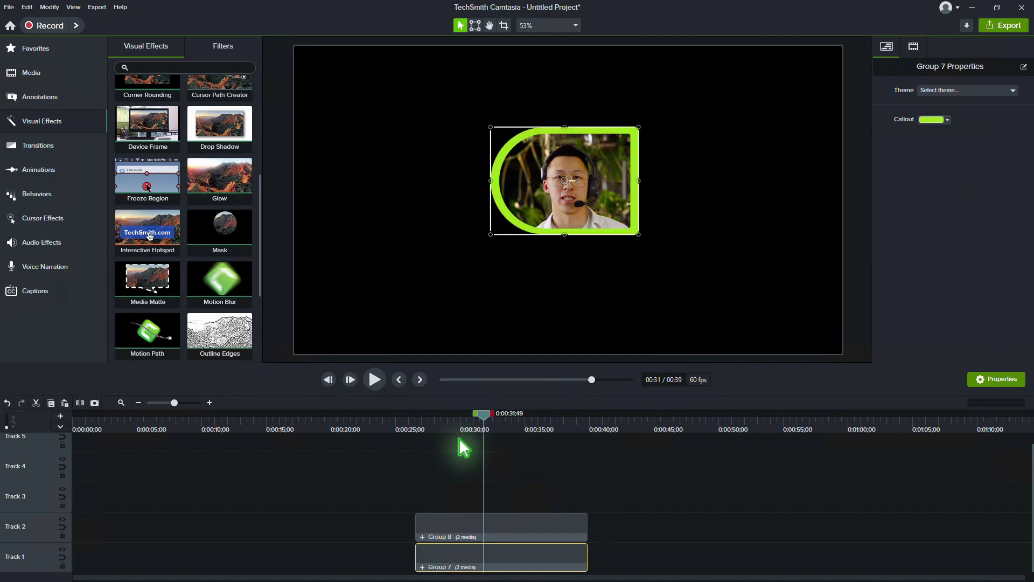
left_click(424, 429)
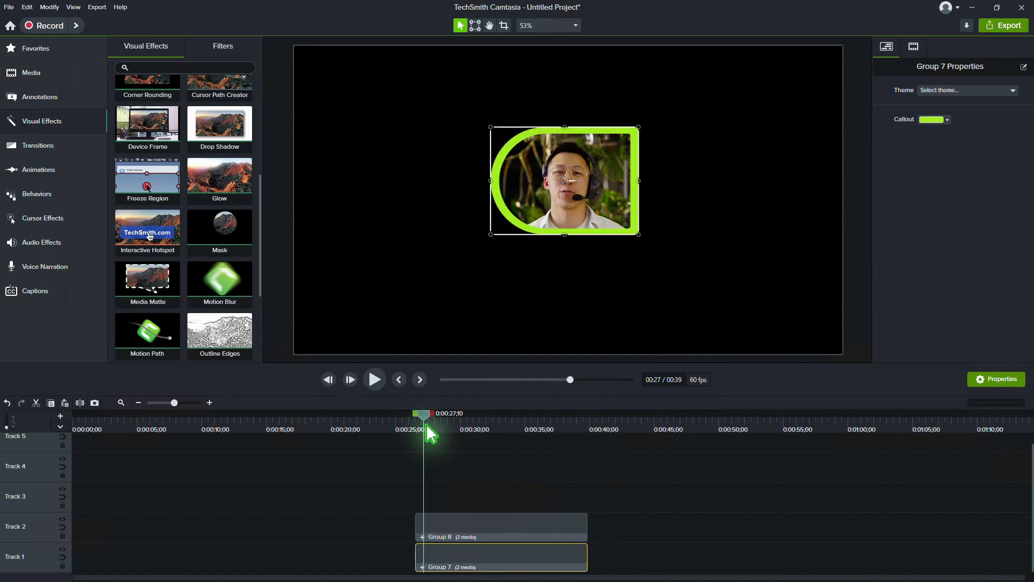
left_click_drag(431, 428, 526, 429)
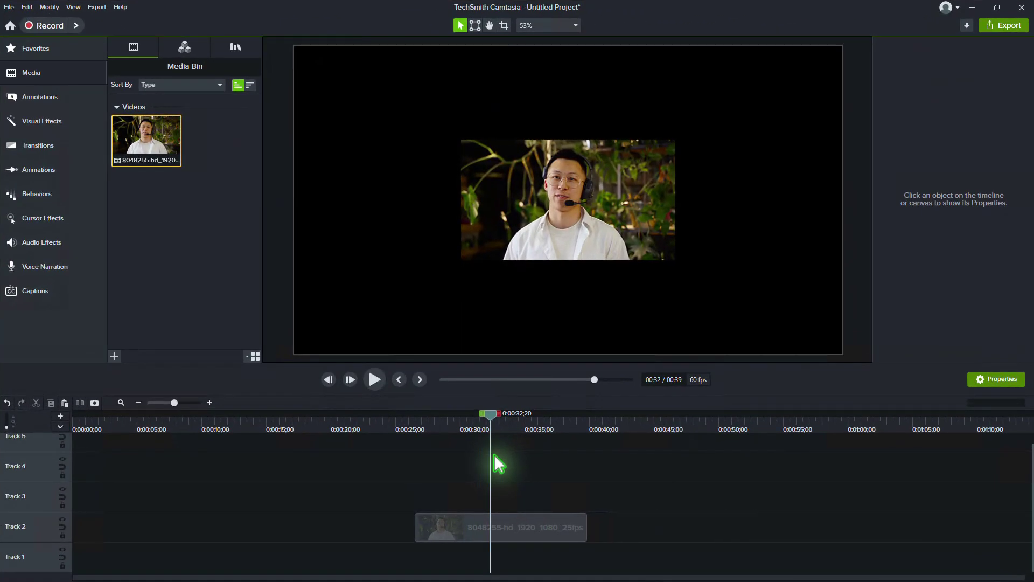
Import the free-heart-icon-992-thumb image from the Downloads folder.
double_click(192, 222)
left_click(338, 221)
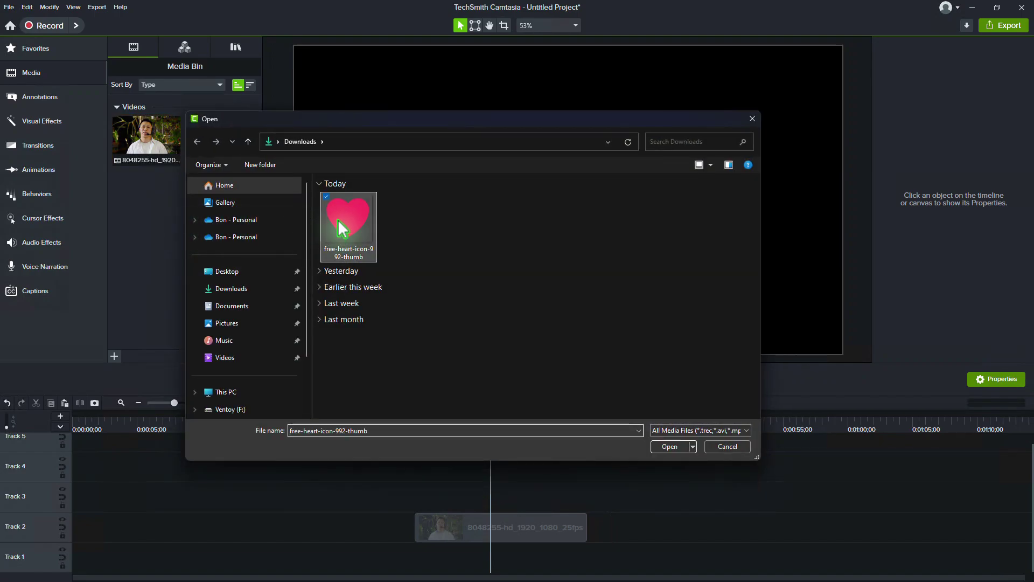
left_click(670, 447)
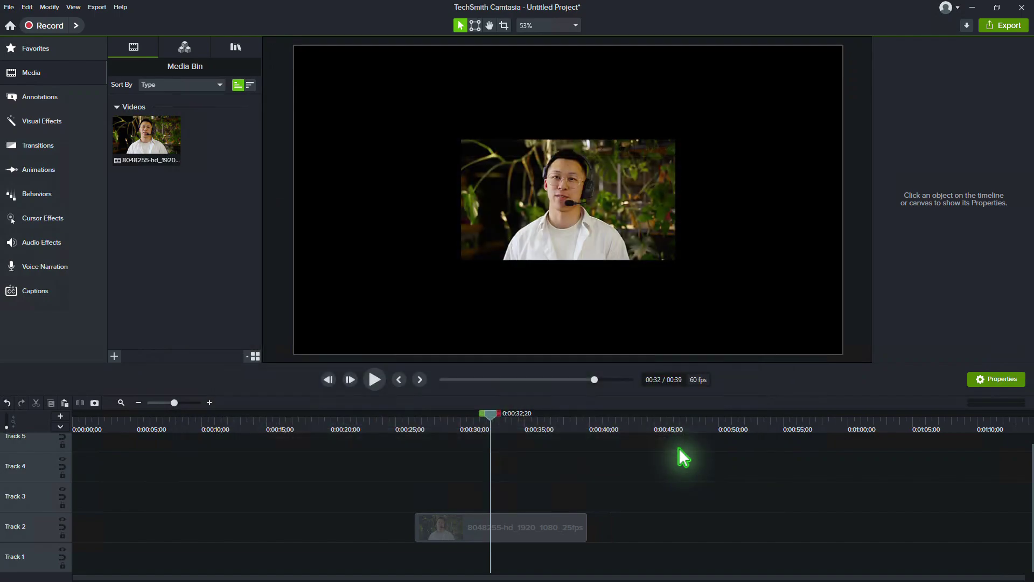
Place the heart at 82.7% over the presenter's face, its Track 3 clip starting with the video.
left_click_drag(142, 206, 388, 211)
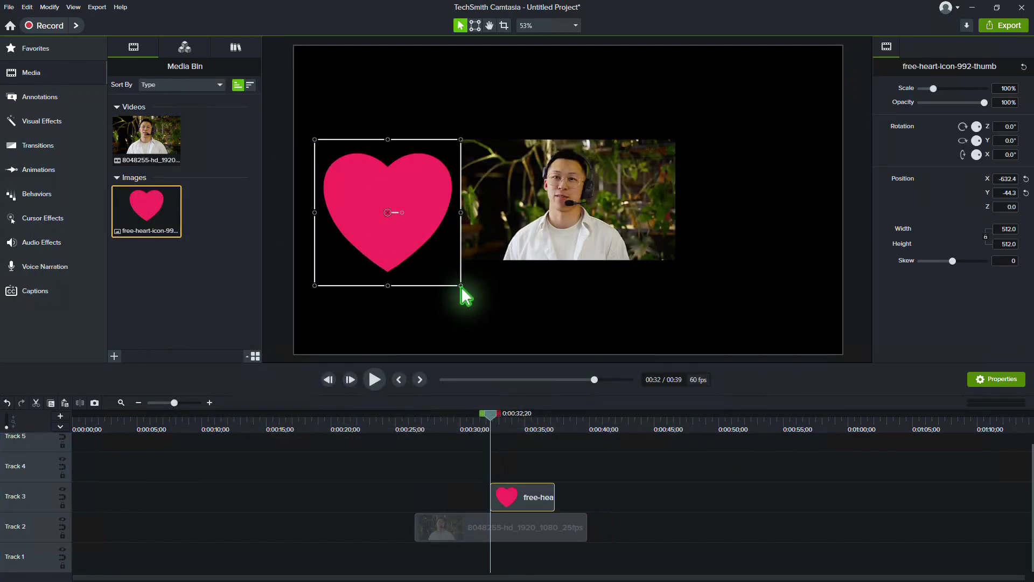
left_click_drag(460, 285, 407, 240)
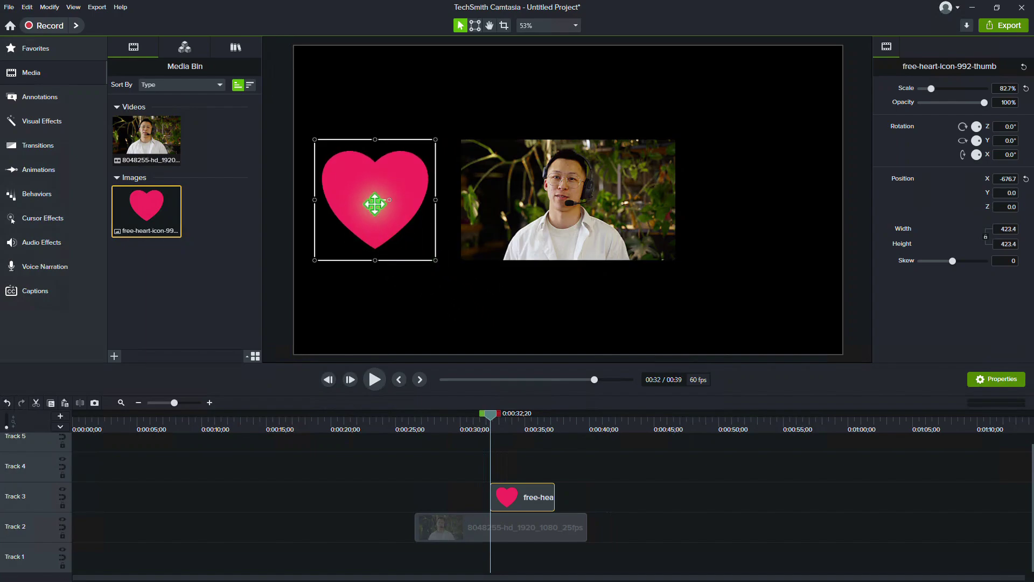
left_click_drag(374, 200, 560, 199)
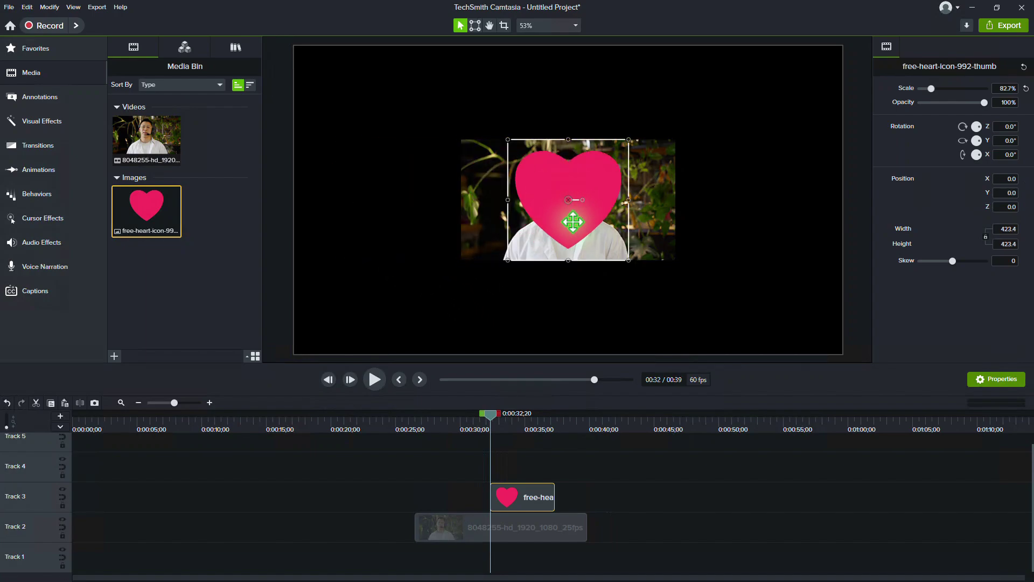
key("Up")
key("Up")
key("Up")
key("Up")
key("Up")
key("Up")
key("Up")
key("Up")
key("Up")
key("Up")
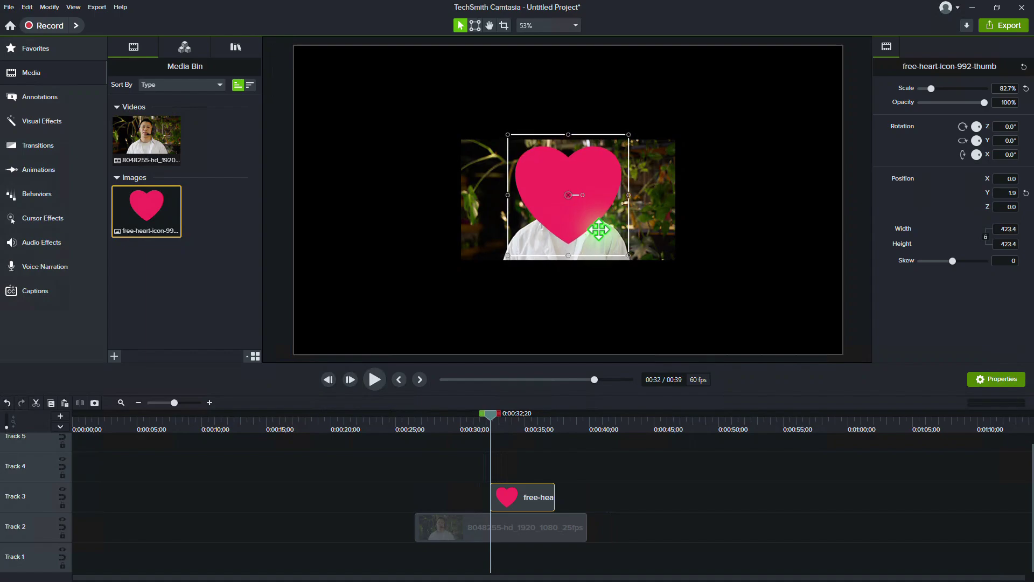
key("Down")
key("Down")
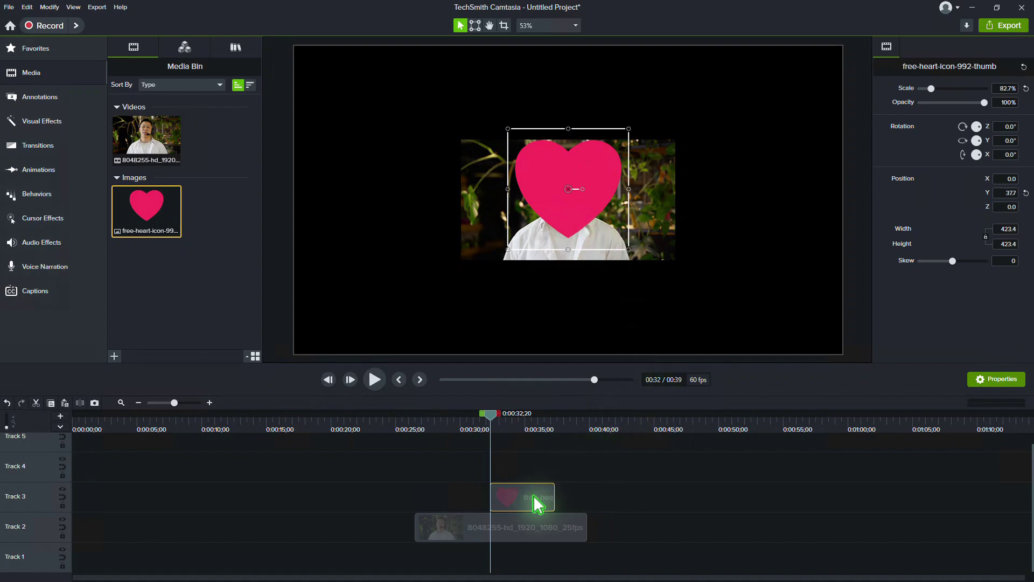
left_click_drag(538, 503, 586, 497)
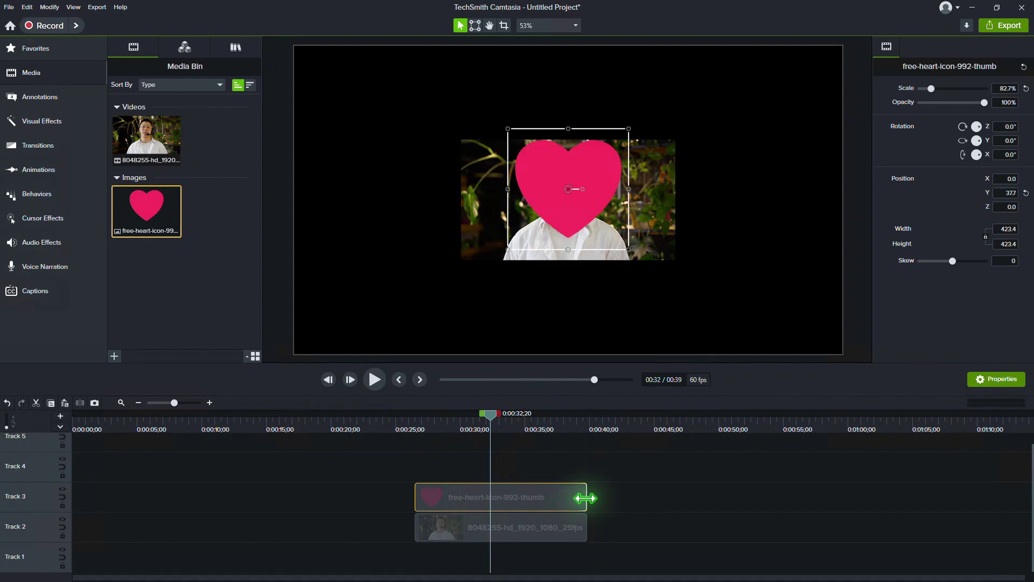
Duplicate the heart clip and move the copy left of the video to X -683.0.
right_click(518, 506)
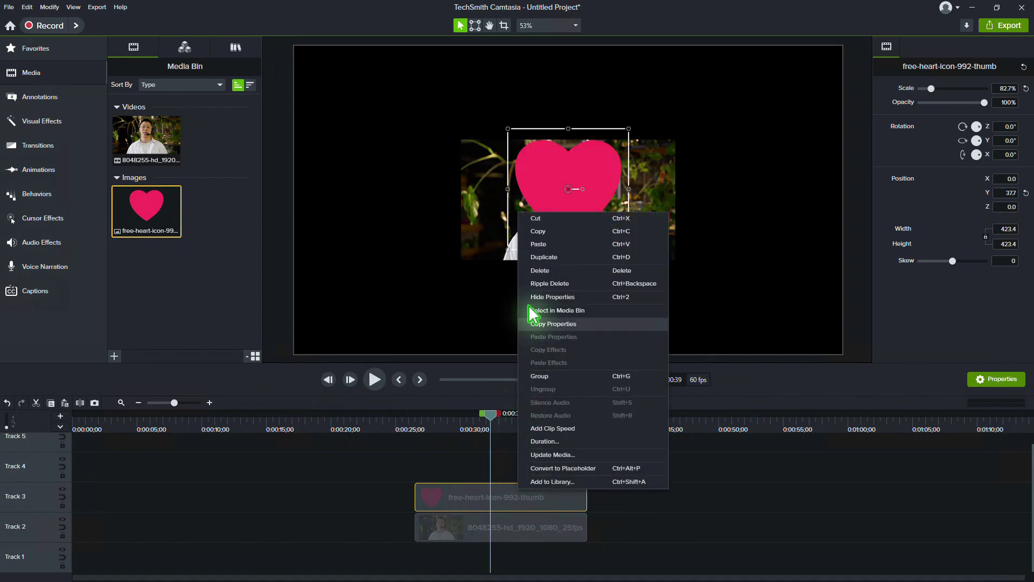
left_click(536, 257)
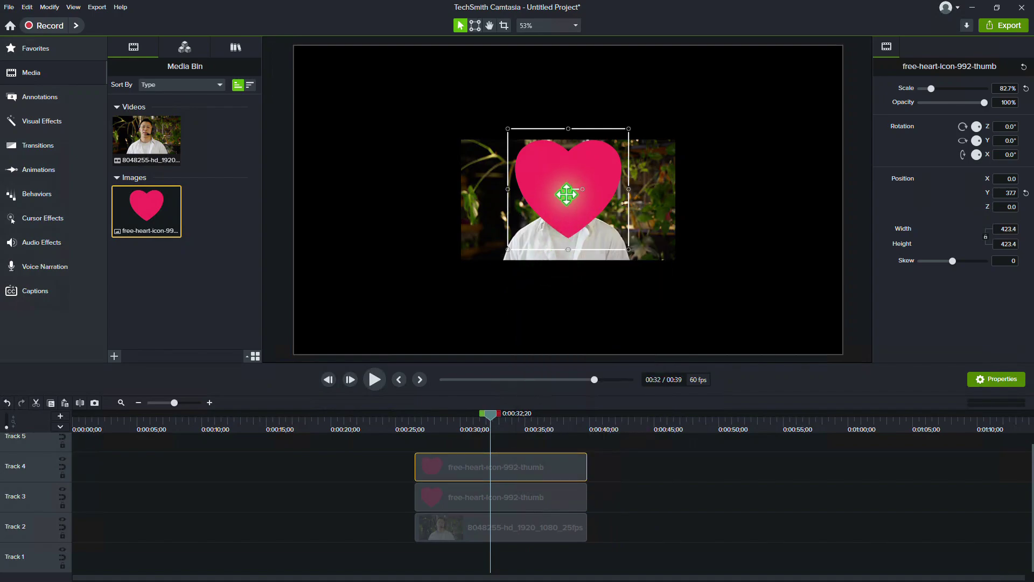
left_click_drag(564, 190, 375, 189)
left_click(512, 506)
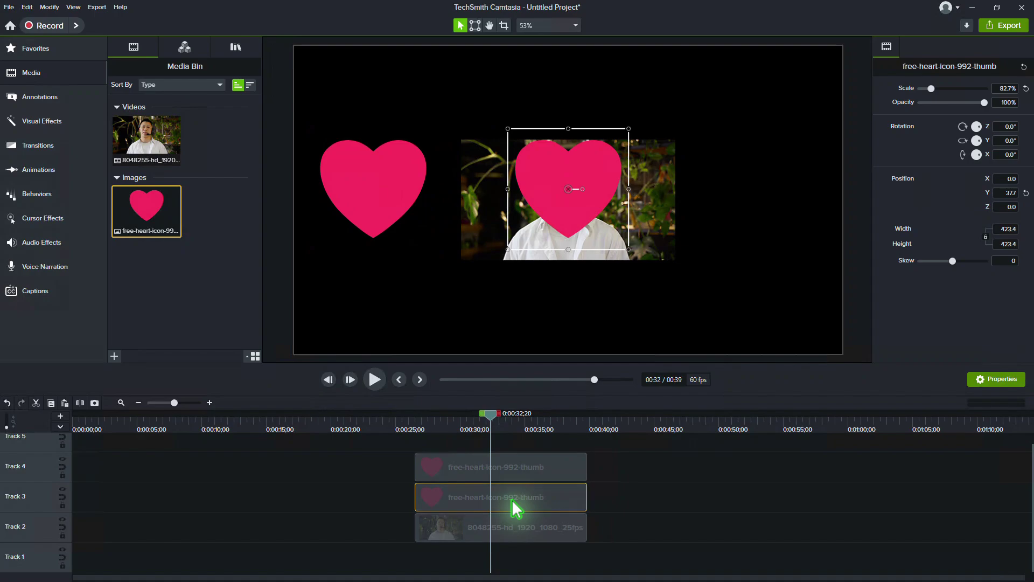
Apply a Media Matte effect to the heart clip on Track 3.
left_click(61, 129)
left_click_drag(147, 279, 644, 515)
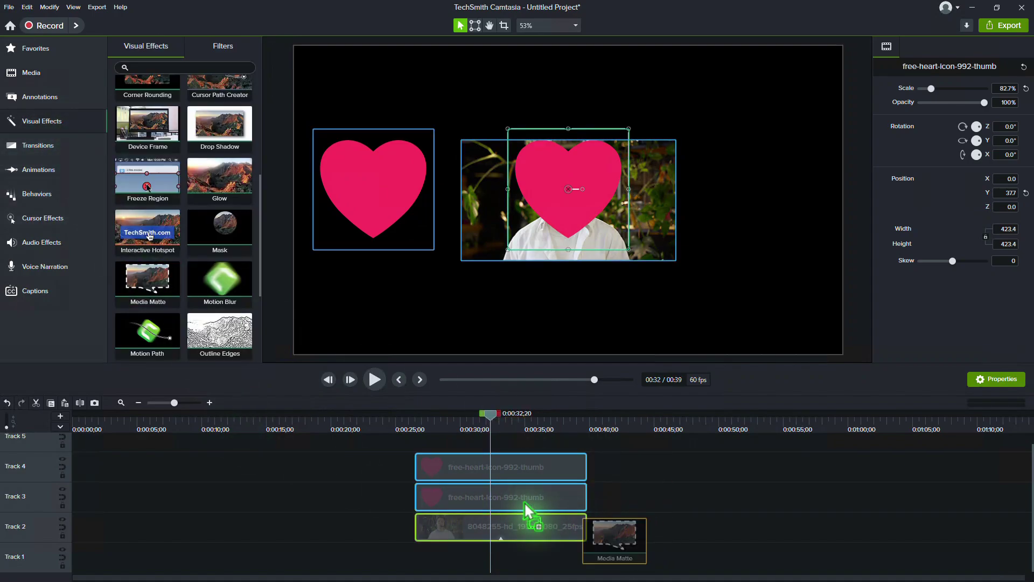
left_click_drag(525, 504, 521, 501)
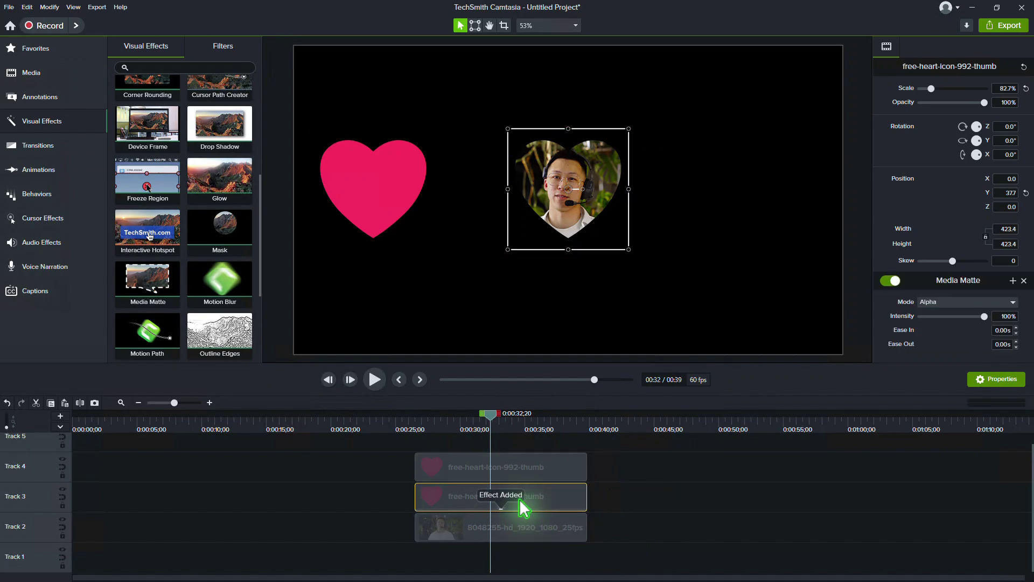
Group the heart matte clip with the webcam video clip.
left_click_drag(621, 555, 504, 498)
right_click(503, 499)
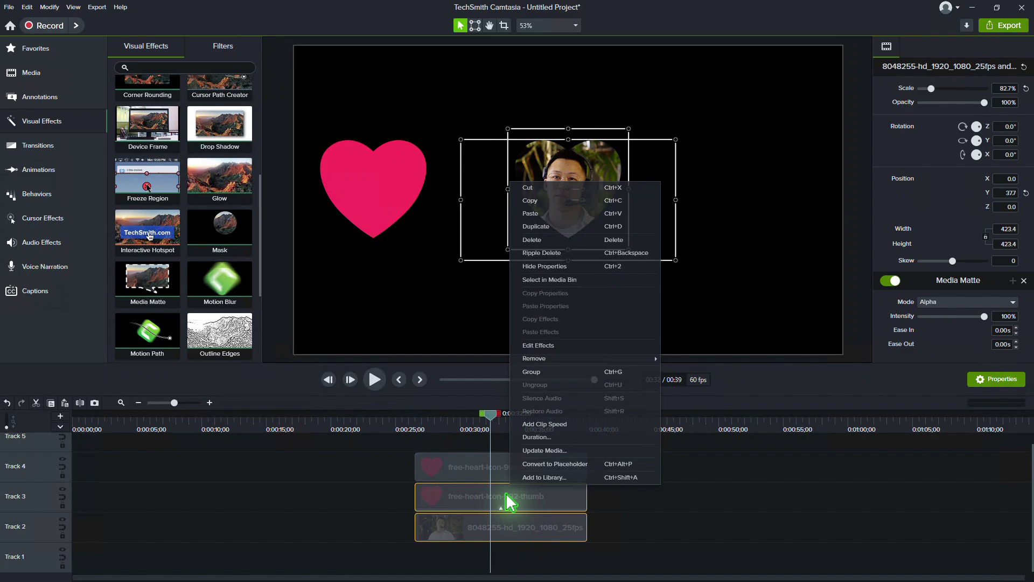
left_click(543, 376)
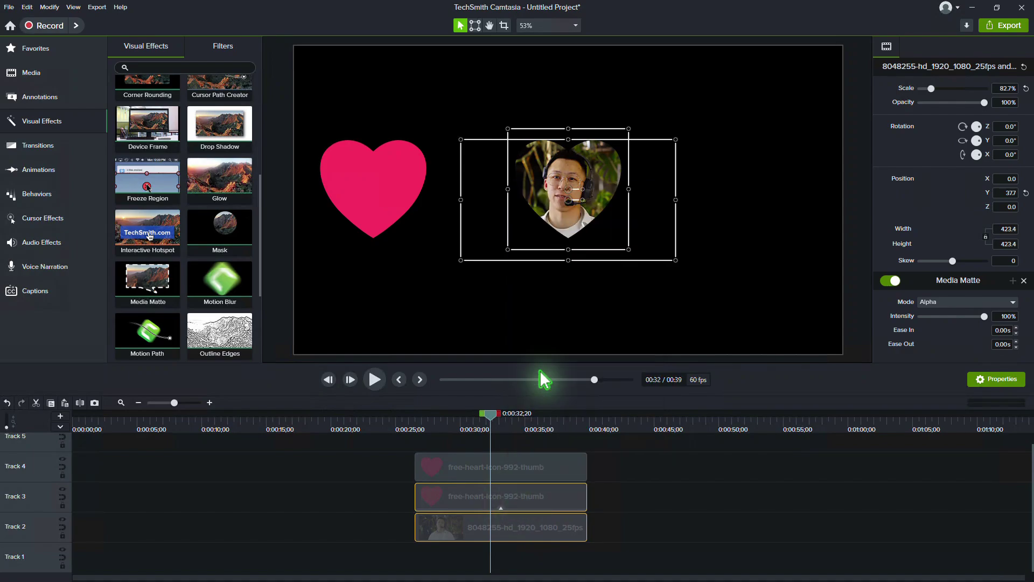
Centre the spare heart, move its clip to Track 1, and scale it to 91.2%.
left_click(515, 478)
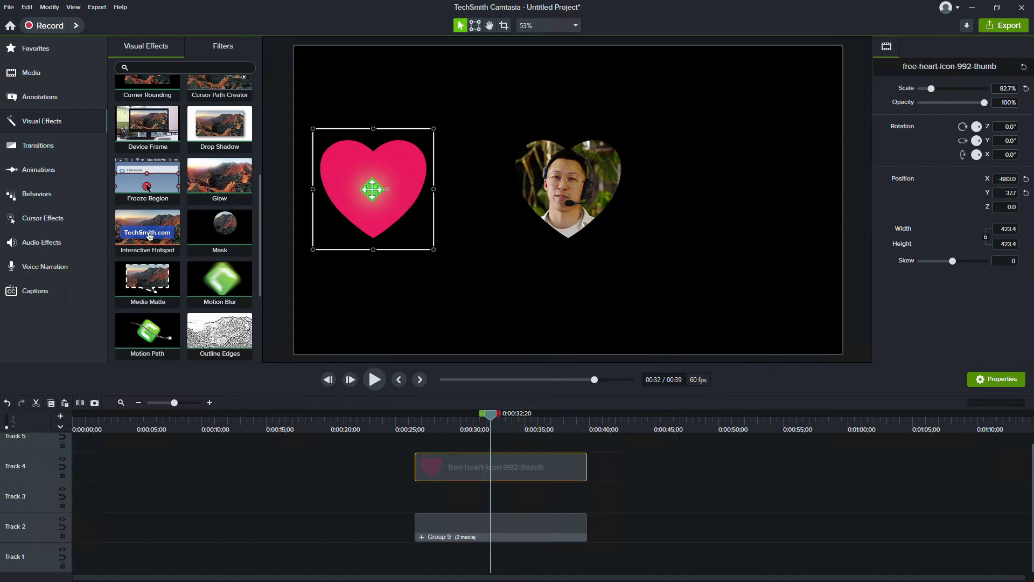
left_click_drag(372, 189, 563, 189)
left_click_drag(522, 477, 532, 576)
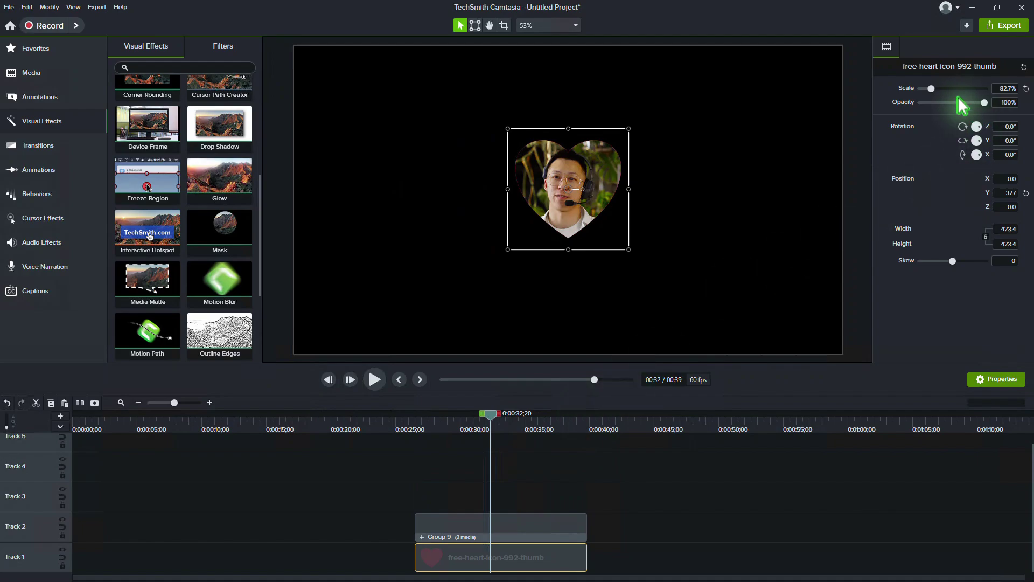
left_click_drag(931, 89, 931, 90)
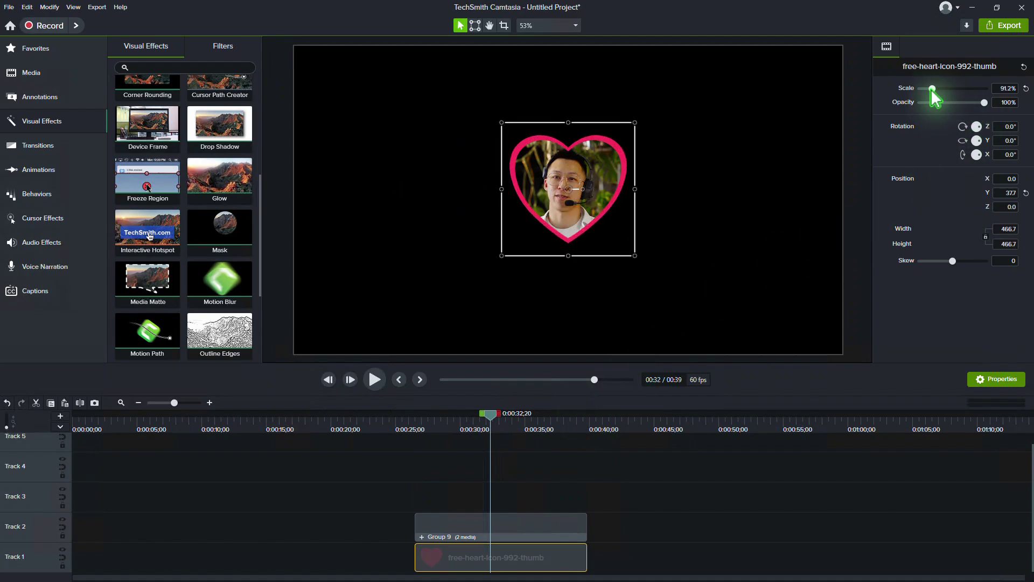
left_click(405, 425)
Play back the heart-masked video with its pink heart border.
key("space")
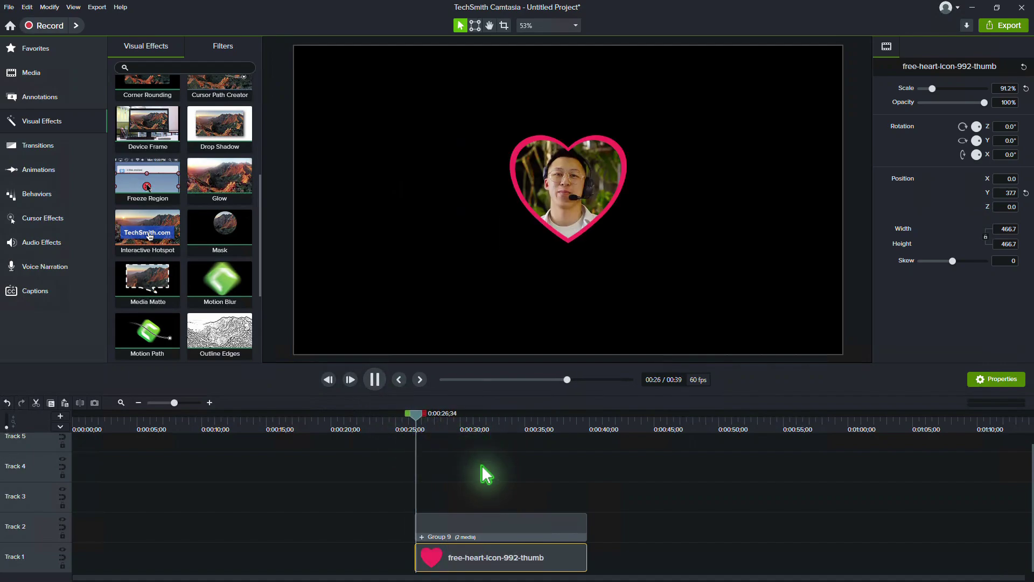